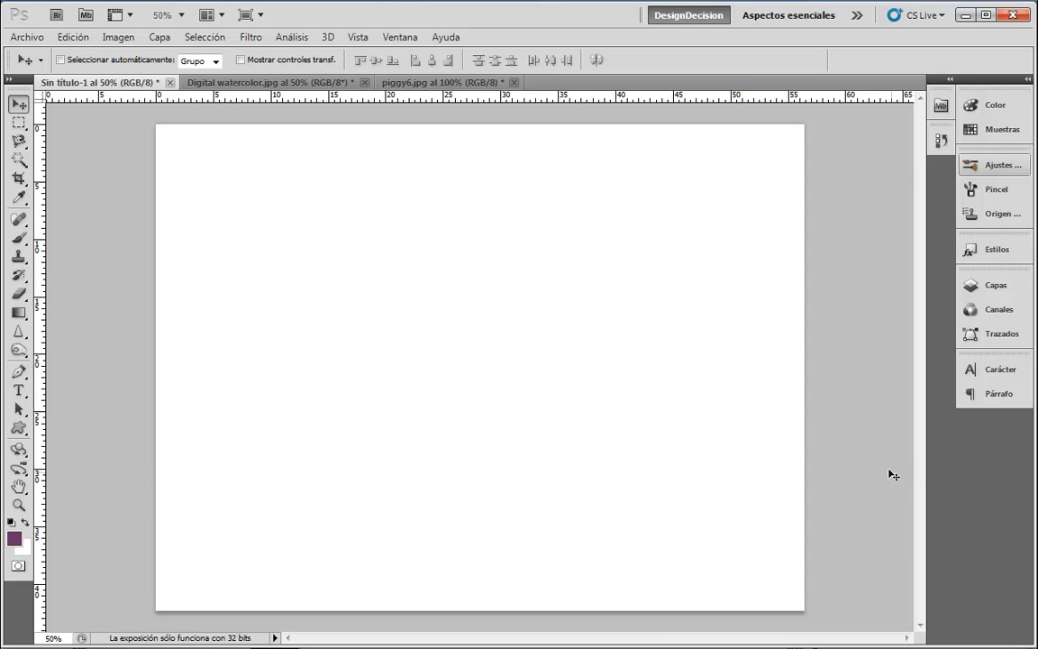
Set up the Brush tool with a hard round tip, 116 px in size and 100% hardness.
{"action": "left_click", "coordinate": [19, 240]}
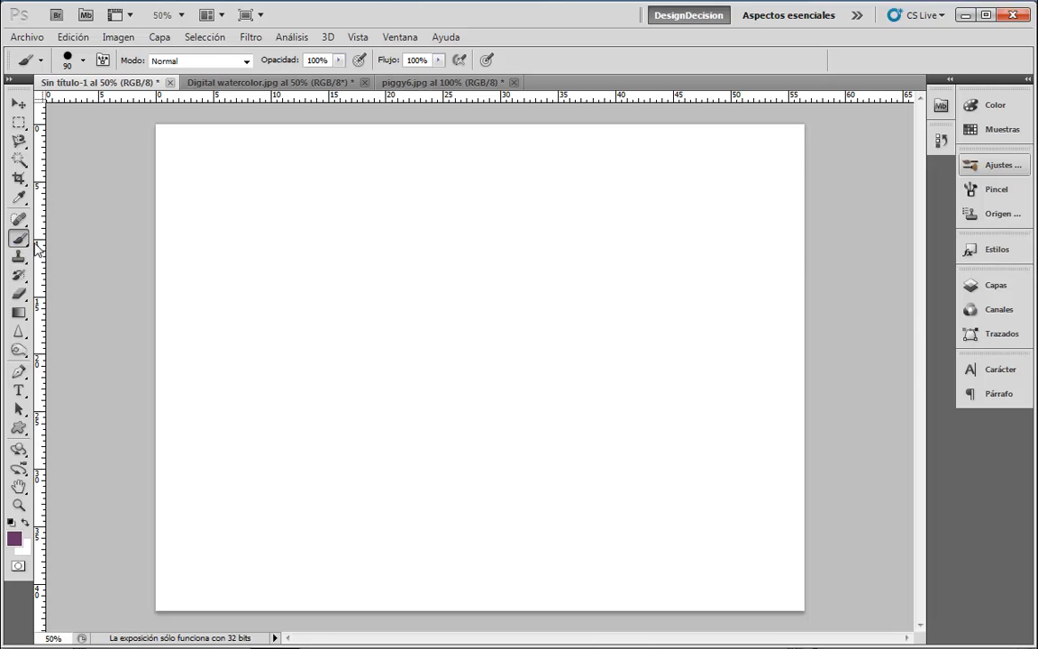
{"action": "left_click", "coordinate": [83, 60]}
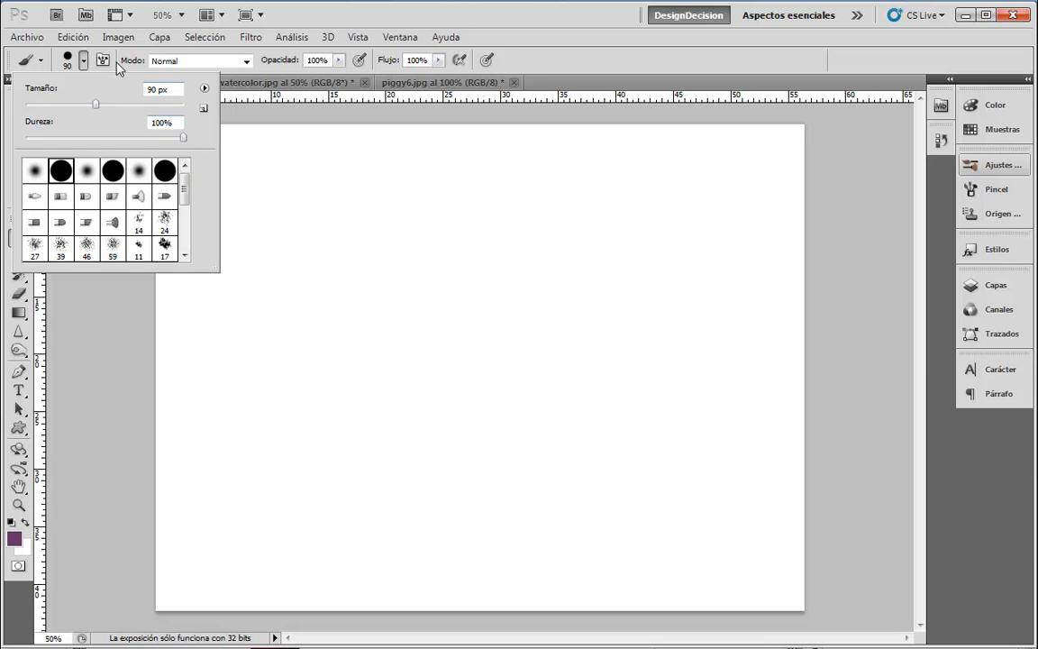
{"action": "mouse_move", "coordinate": [95, 104]}
{"action": "left_mouse_down"}
{"action": "mouse_move", "coordinate": [146, 106]}
{"action": "mouse_move", "coordinate": [67, 105]}
{"action": "mouse_move", "coordinate": [136, 108]}
{"action": "mouse_move", "coordinate": [111, 106]}
{"action": "left_mouse_up"}
{"action": "left_click_drag", "start_coordinate": [184, 137], "coordinate": [73, 138]}
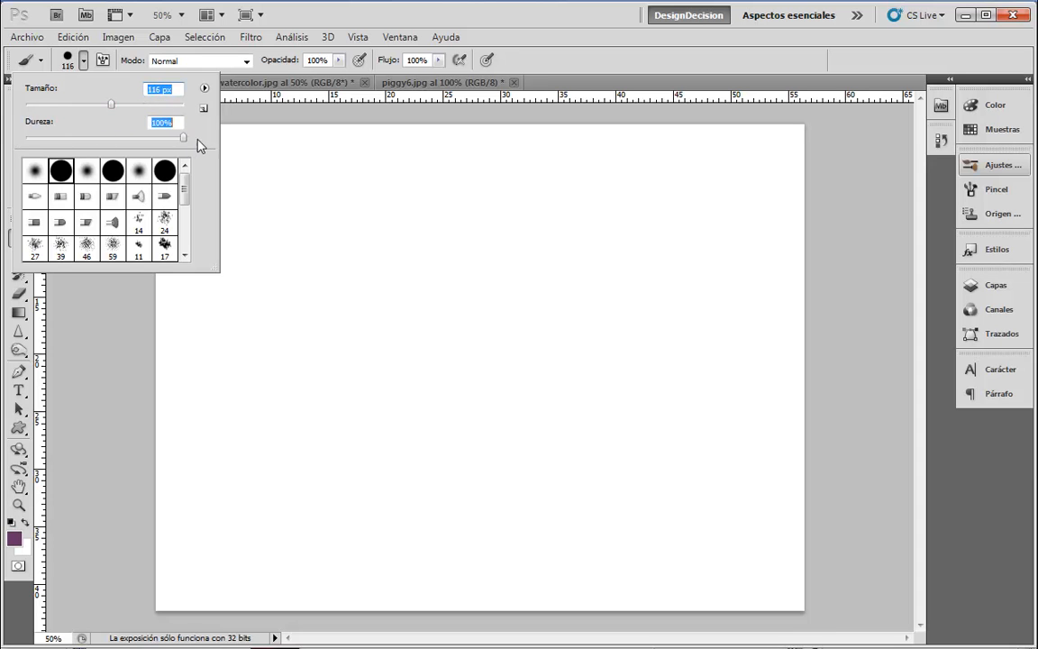
Paint a purple dab and a long winding test stroke on the canvas, and undo both.
{"action": "left_click", "coordinate": [351, 116]}
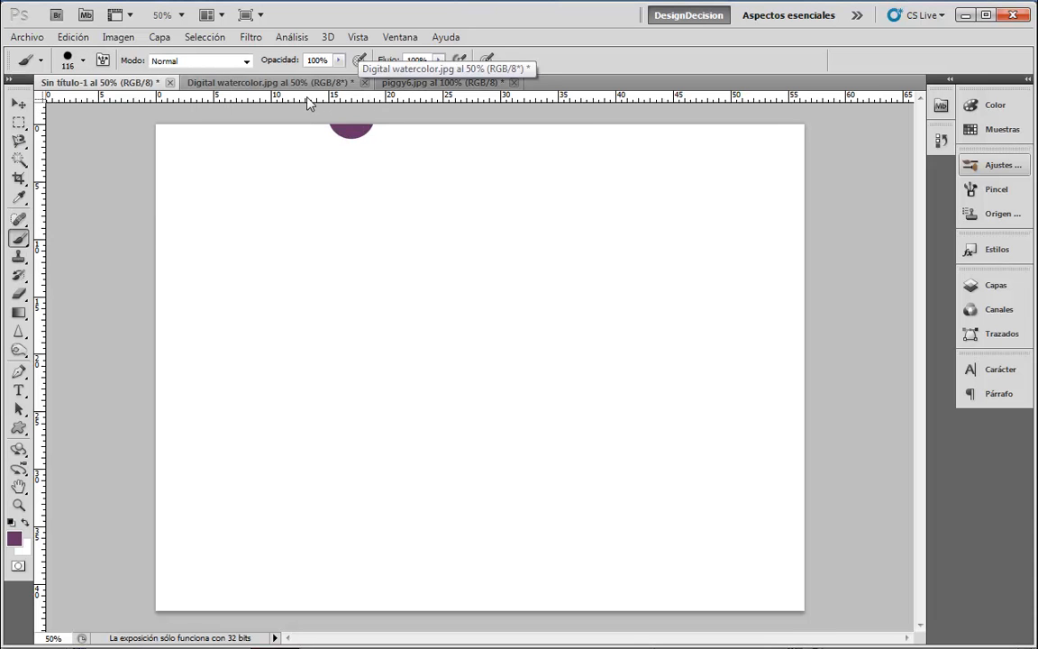
{"action": "left_click", "coordinate": [246, 61]}
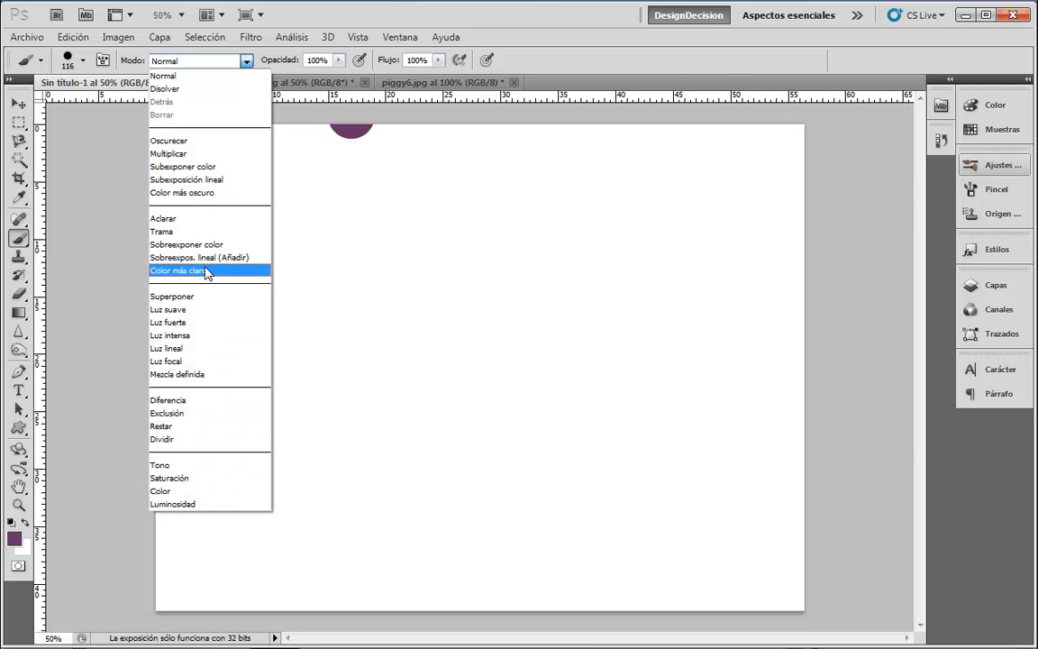
{"action": "left_click", "coordinate": [245, 63]}
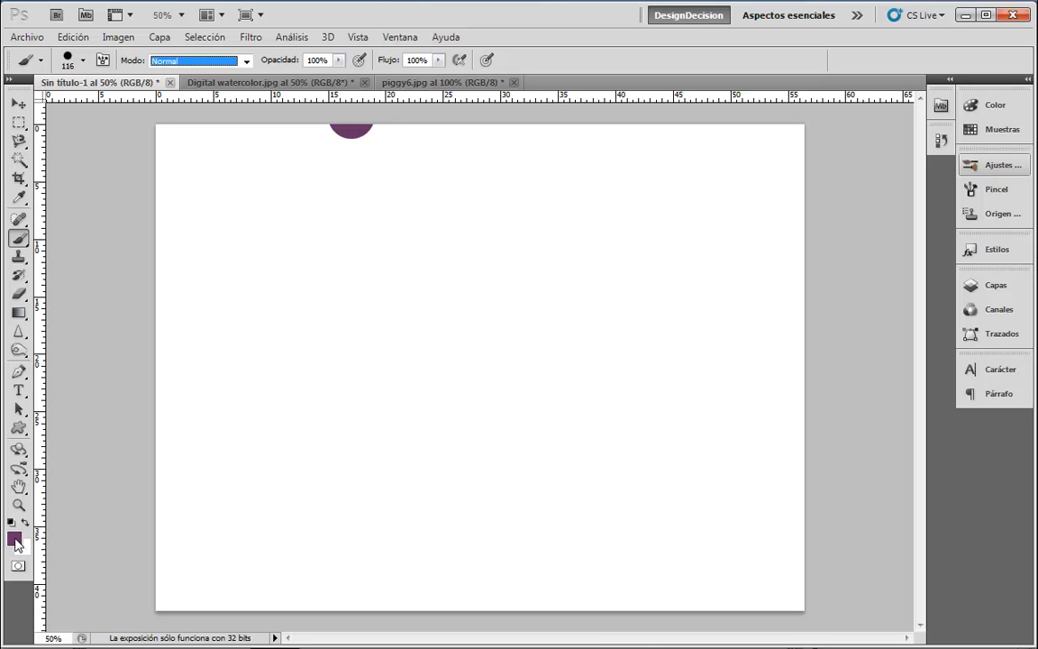
{"action": "mouse_move", "coordinate": [345, 149]}
{"action": "left_mouse_down"}
{"action": "mouse_move", "coordinate": [348, 192]}
{"action": "mouse_move", "coordinate": [407, 390]}
{"action": "mouse_move", "coordinate": [482, 278]}
{"action": "mouse_move", "coordinate": [533, 416]}
{"action": "mouse_move", "coordinate": [563, 306]}
{"action": "mouse_move", "coordinate": [649, 205]}
{"action": "mouse_move", "coordinate": [700, 420]}
{"action": "mouse_move", "coordinate": [707, 531]}
{"action": "mouse_move", "coordinate": [556, 529]}
{"action": "mouse_move", "coordinate": [438, 509]}
{"action": "mouse_move", "coordinate": [264, 510]}
{"action": "mouse_move", "coordinate": [256, 349]}
{"action": "mouse_move", "coordinate": [306, 430]}
{"action": "left_mouse_up"}
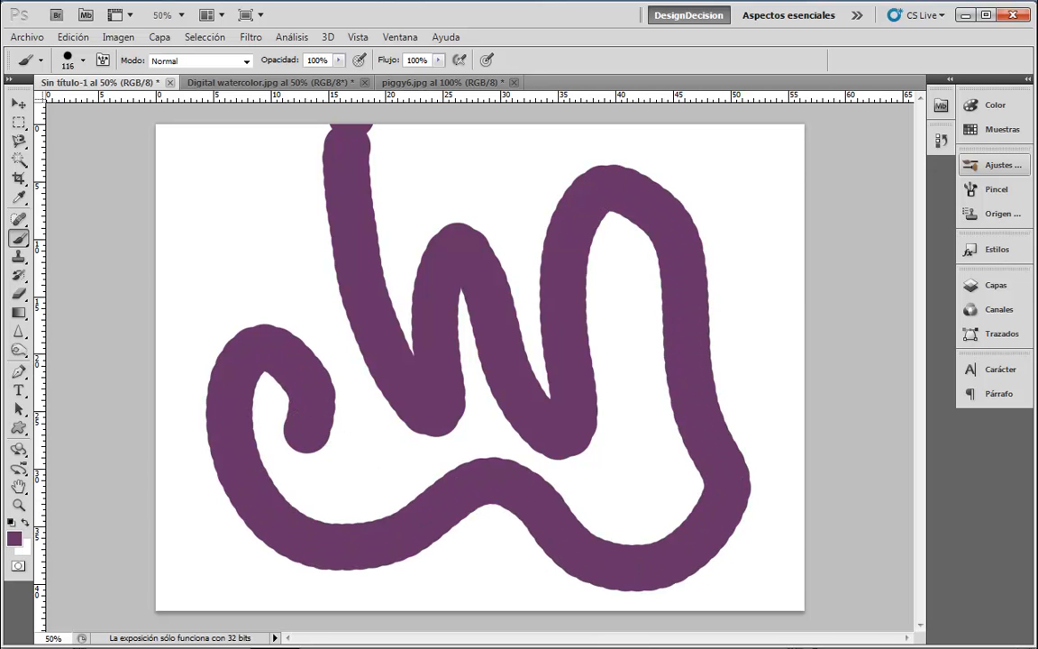
{"action": "key", "text": "ctrl+z"}
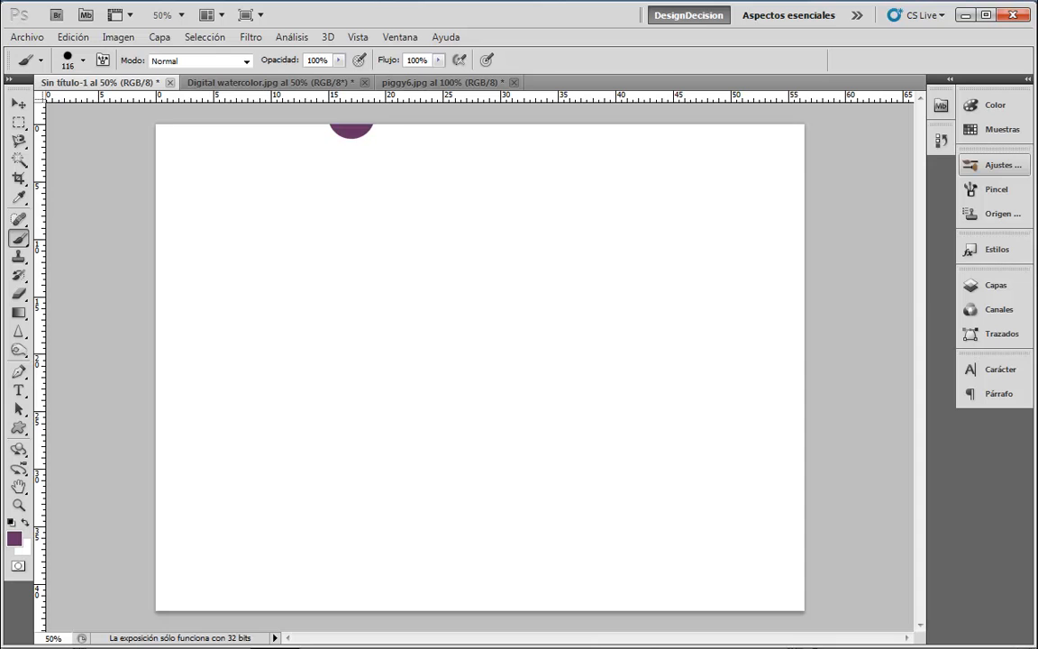
{"action": "key", "text": "ctrl+alt+z"}
Examine the example paintings Digital watercolor.jpg and piggy6.jpg up close.
{"action": "left_click", "coordinate": [319, 83]}
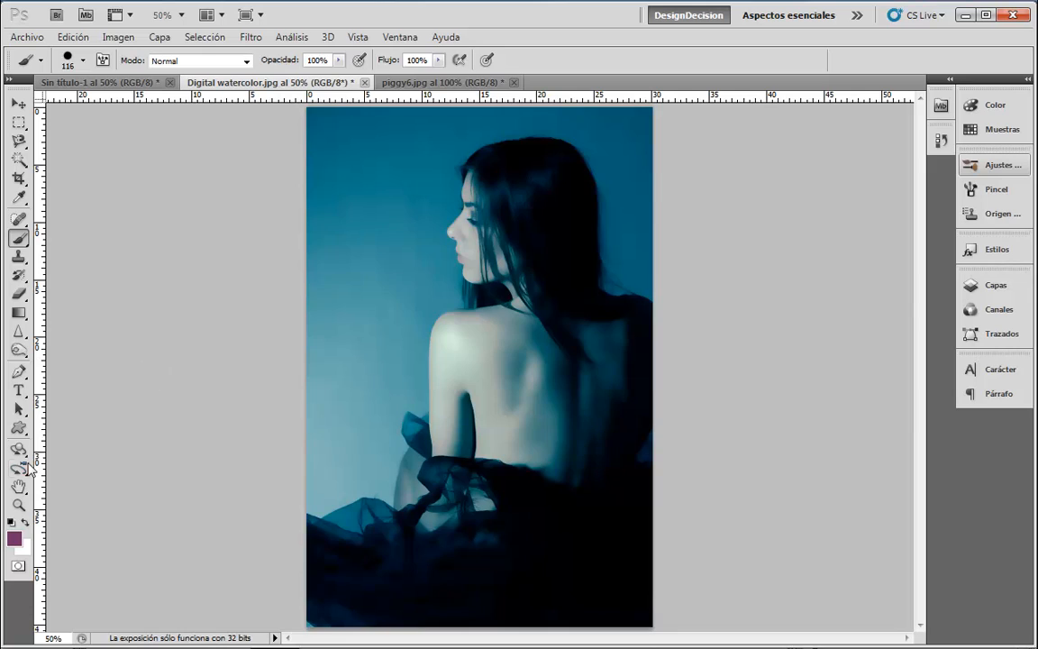
{"action": "left_click", "coordinate": [18, 505]}
{"action": "left_click_drag", "start_coordinate": [366, 129], "coordinate": [561, 136]}
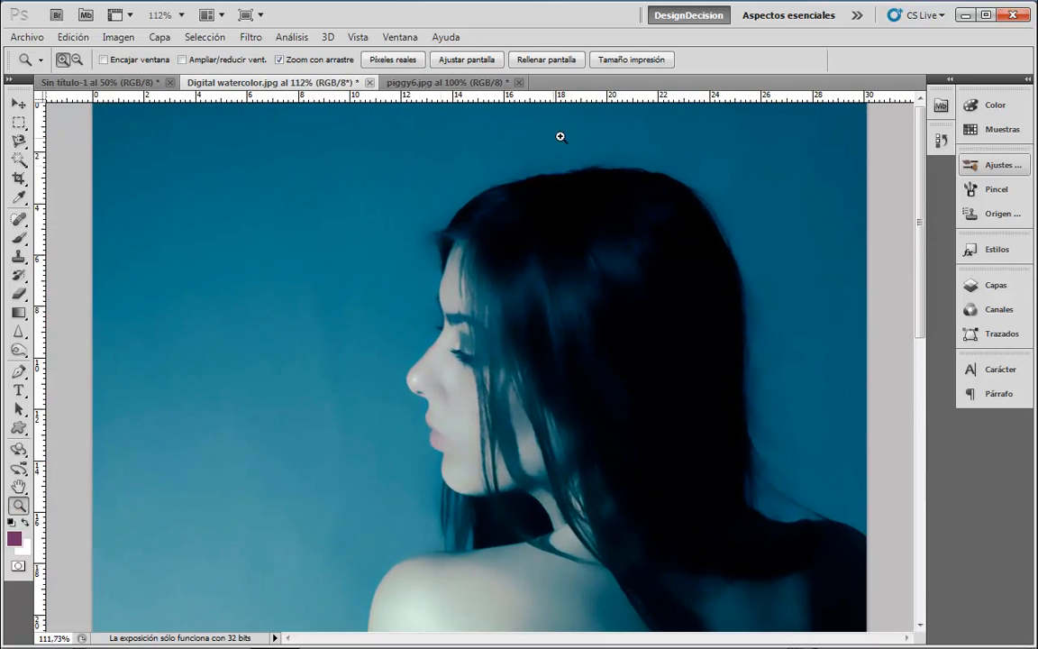
{"action": "left_click_drag", "start_coordinate": [664, 386], "coordinate": [602, 413]}
{"action": "left_click", "coordinate": [453, 83]}
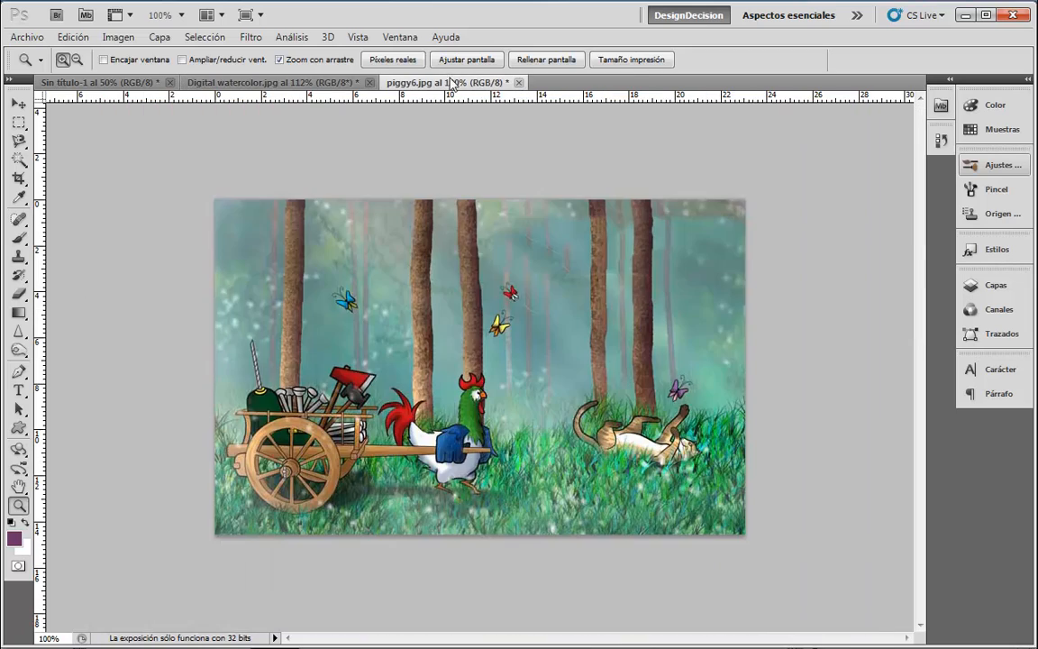
{"action": "left_click_drag", "start_coordinate": [403, 292], "coordinate": [422, 361]}
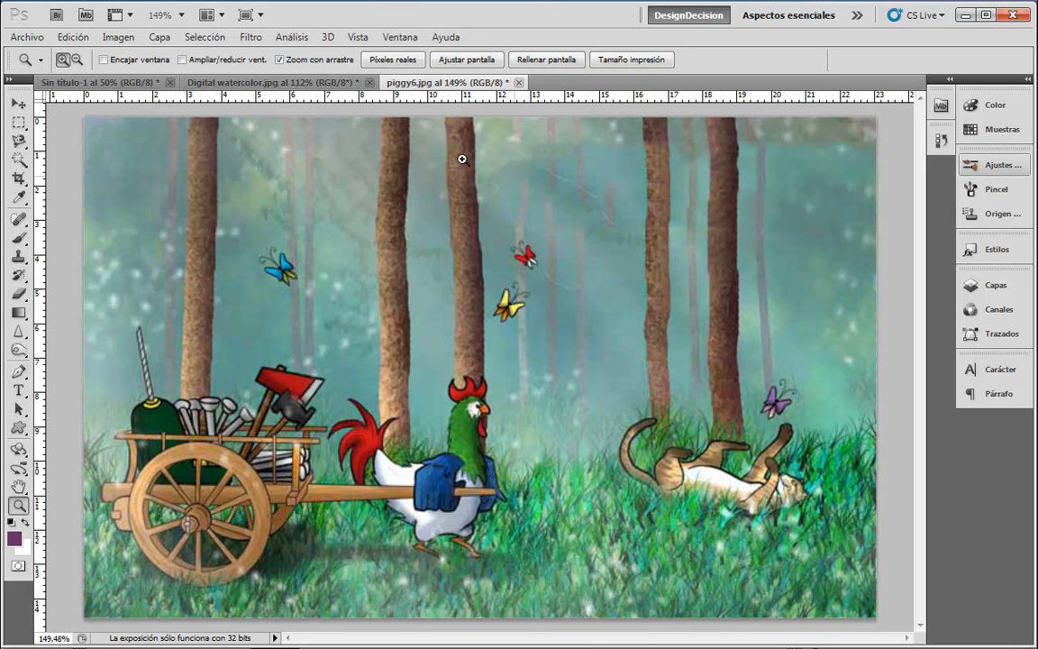
Paint a thick horizontal brush stroke near the top of the blank Sin título-1 canvas and inspect its edges up close.
{"action": "left_click", "coordinate": [109, 84]}
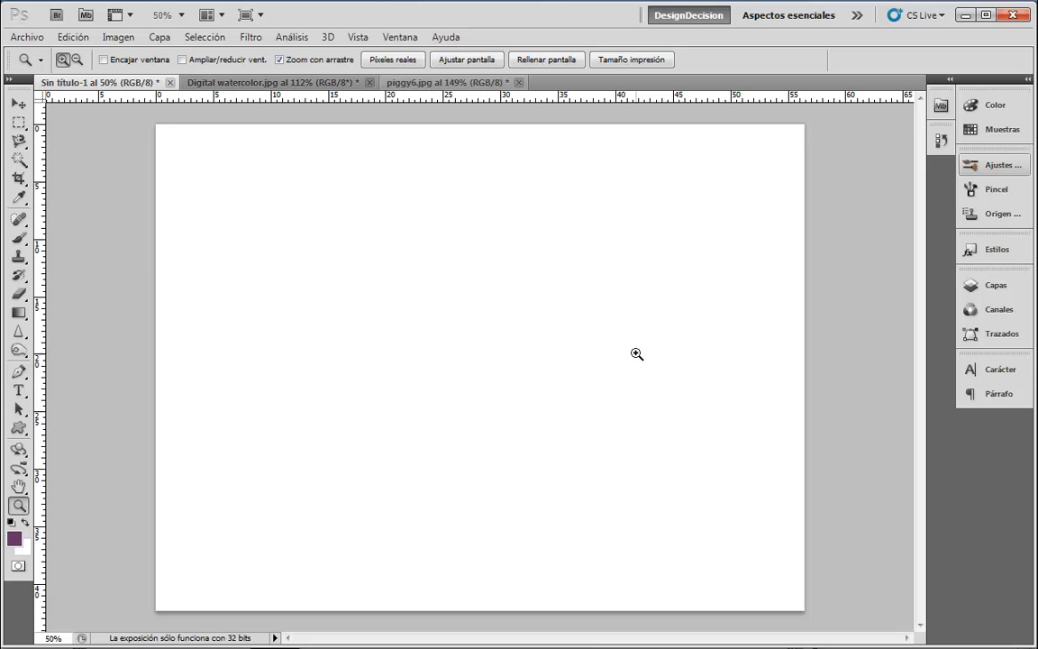
{"action": "left_click", "coordinate": [18, 236]}
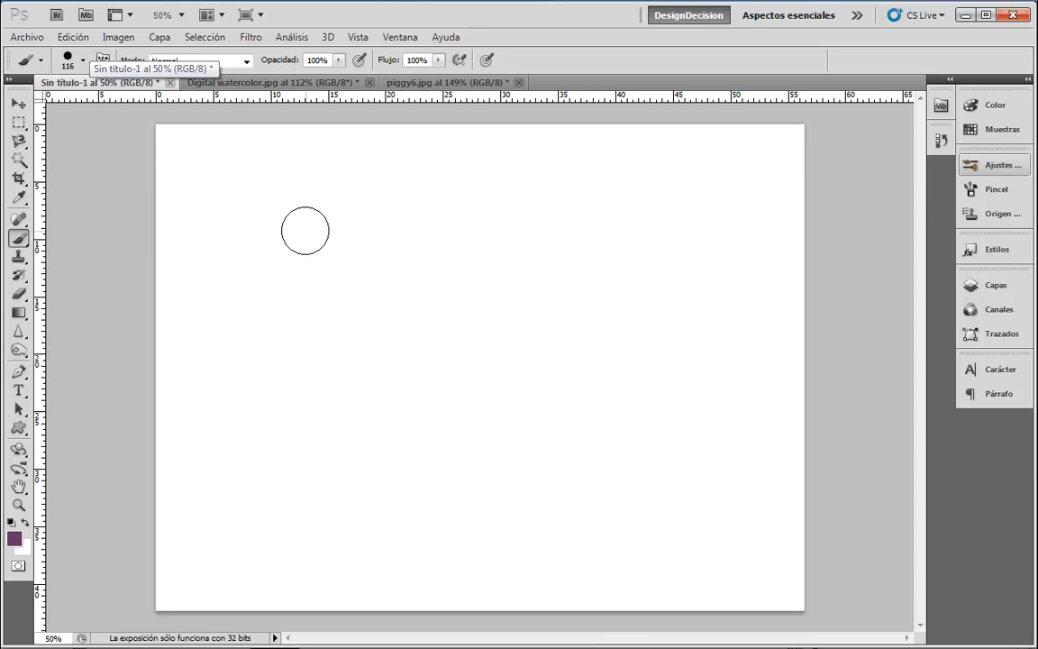
{"action": "left_click_drag", "start_coordinate": [197, 201], "coordinate": [757, 197]}
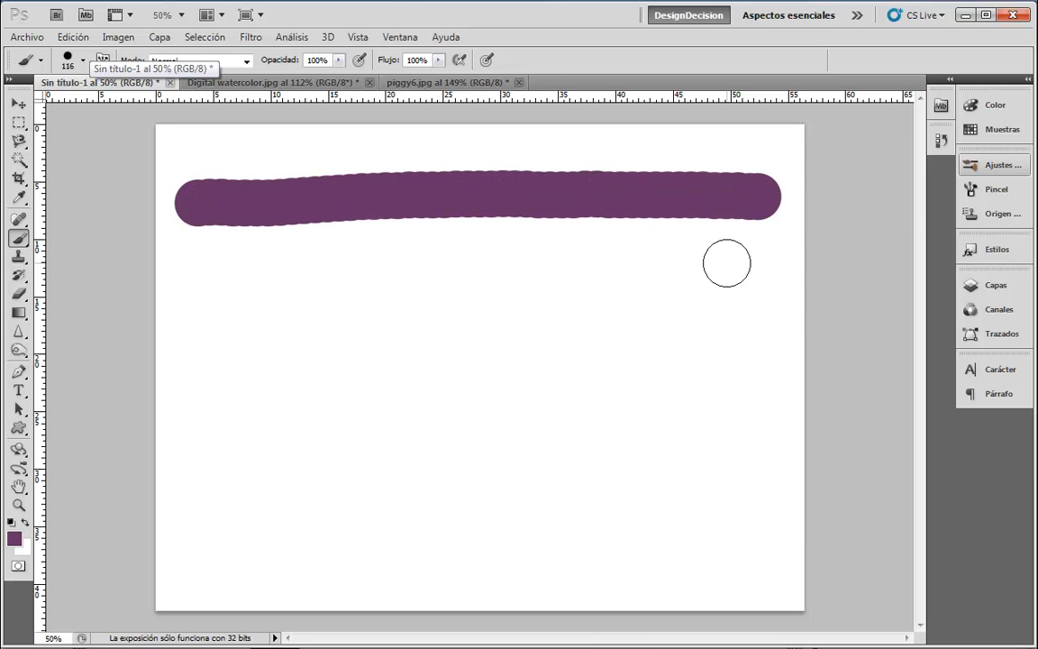
{"action": "left_click", "coordinate": [19, 505]}
{"action": "mouse_move", "coordinate": [347, 166]}
{"action": "left_mouse_down"}
{"action": "mouse_move", "coordinate": [454, 257]}
{"action": "mouse_move", "coordinate": [635, 363]}
{"action": "left_mouse_up"}
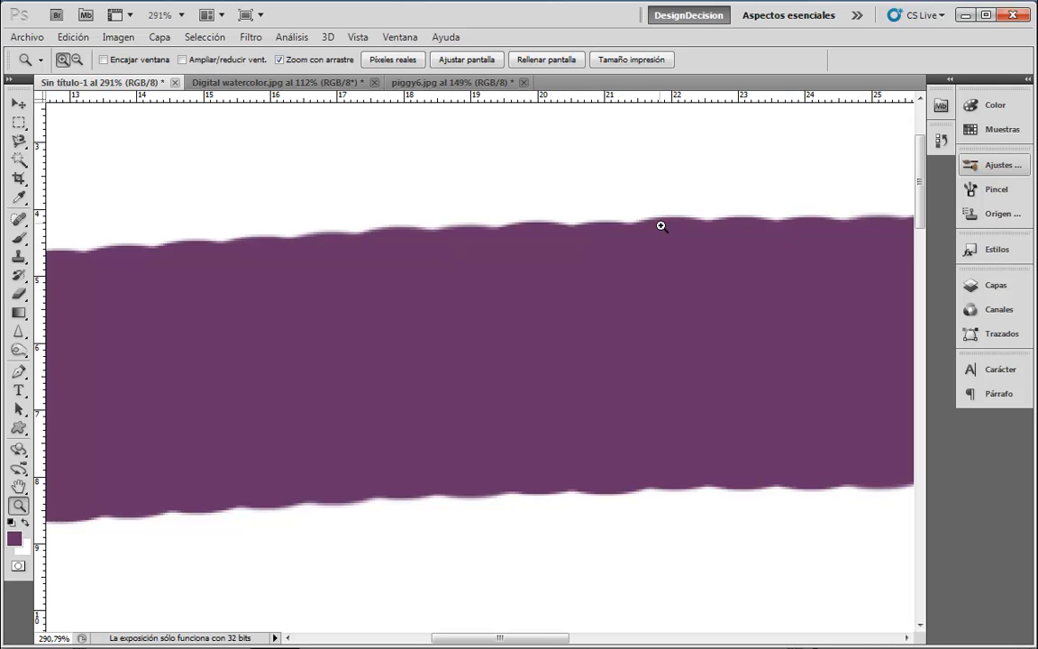
{"action": "mouse_move", "coordinate": [646, 249]}
{"action": "left_mouse_down"}
{"action": "mouse_move", "coordinate": [576, 380]}
{"action": "mouse_move", "coordinate": [510, 202]}
{"action": "mouse_move", "coordinate": [463, 158]}
{"action": "mouse_move", "coordinate": [484, 246]}
{"action": "left_mouse_up"}
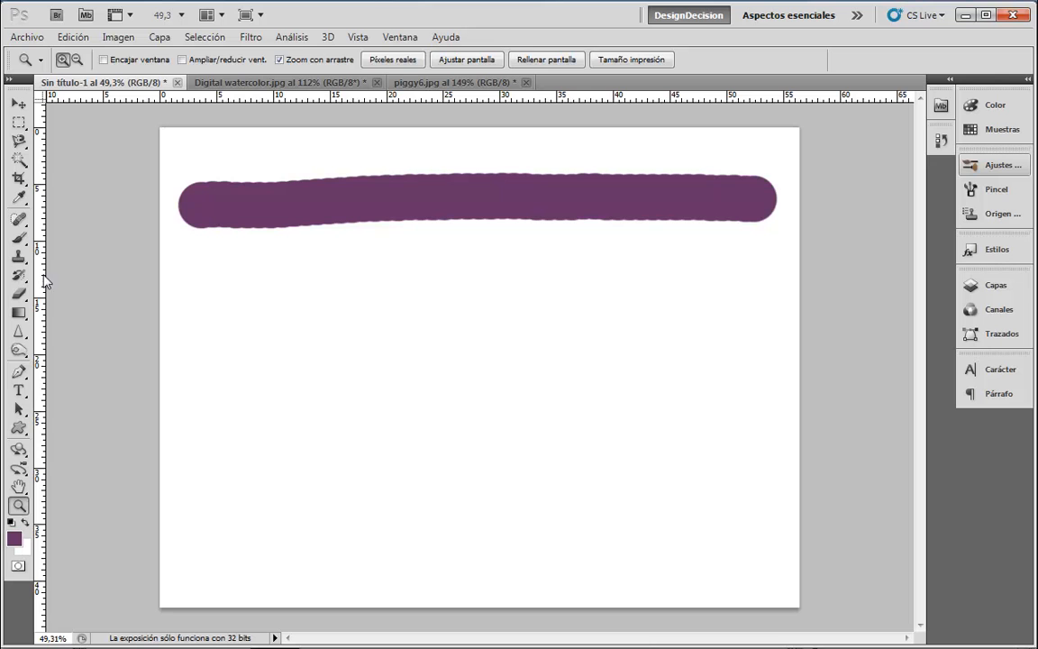
Paint a second horizontal stroke at 100% flow and a third one below it at 27% flow.
{"action": "left_click", "coordinate": [19, 238]}
{"action": "mouse_move", "coordinate": [200, 269]}
{"action": "left_mouse_down"}
{"action": "mouse_move", "coordinate": [456, 295]}
{"action": "mouse_move", "coordinate": [731, 298]}
{"action": "left_mouse_up"}
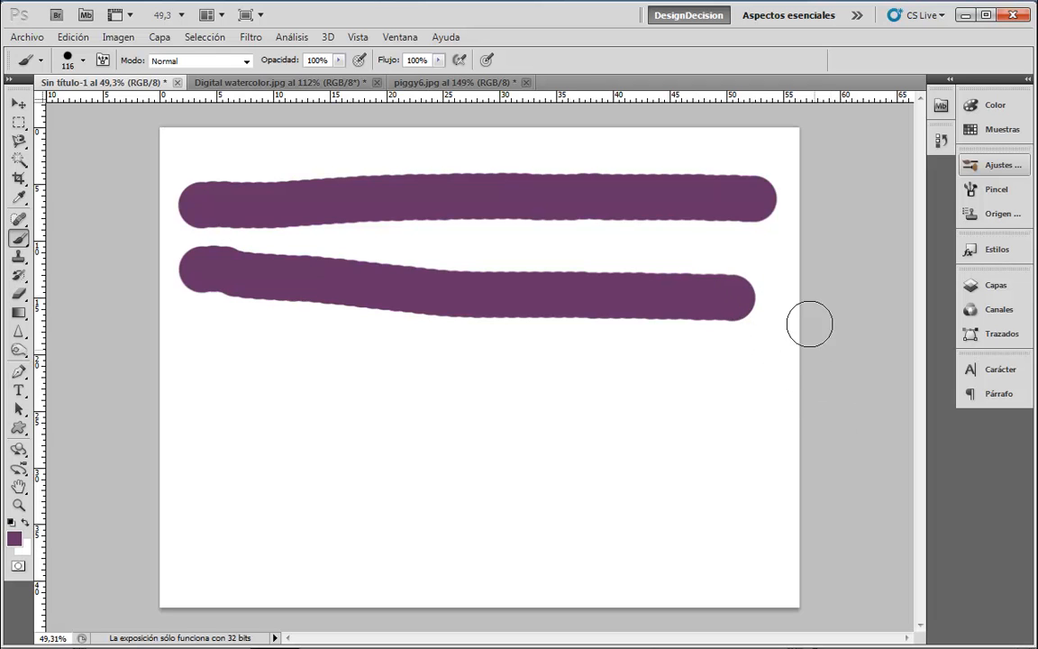
{"action": "left_click", "coordinate": [437, 65]}
{"action": "left_click_drag", "start_coordinate": [403, 76], "coordinate": [377, 77]}
{"action": "left_click_drag", "start_coordinate": [209, 369], "coordinate": [740, 378]}
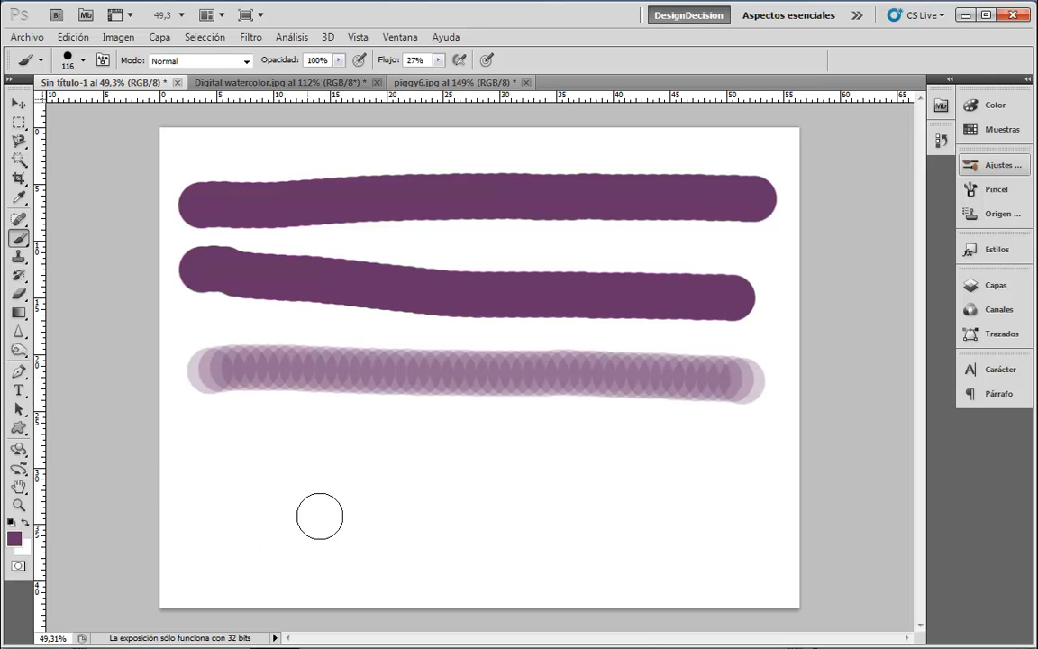
Restore the brush flow to 100%, set its opacity to 28%, and paint a fourth horizontal stroke beneath the others.
{"action": "left_click", "coordinate": [437, 61]}
{"action": "left_click_drag", "start_coordinate": [439, 74], "coordinate": [544, 76]}
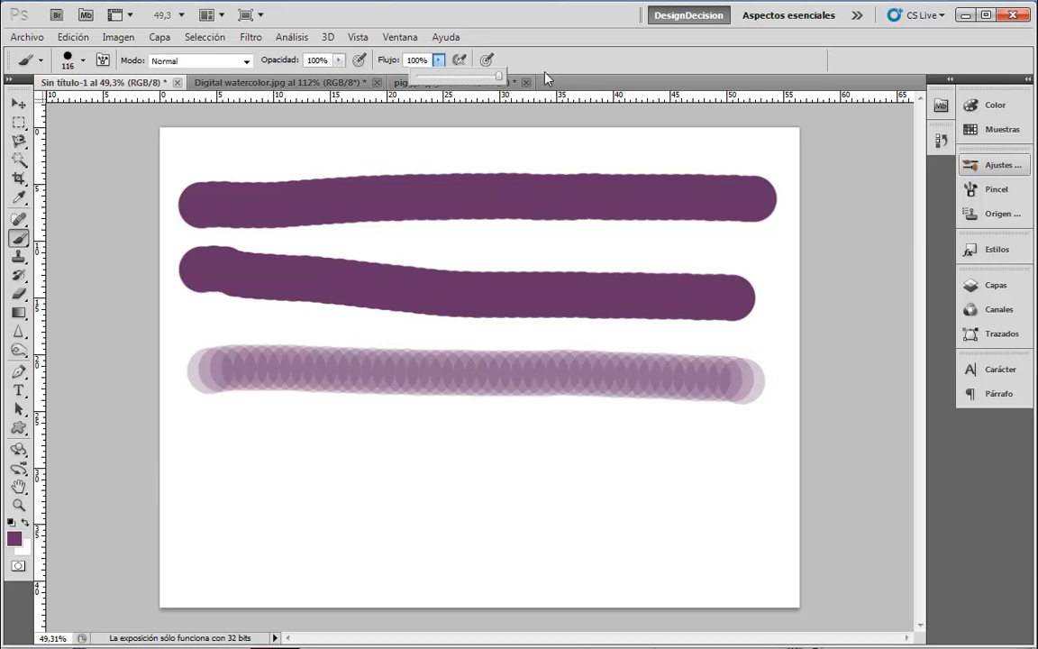
{"action": "left_click", "coordinate": [339, 60]}
{"action": "left_click_drag", "start_coordinate": [336, 76], "coordinate": [279, 76]}
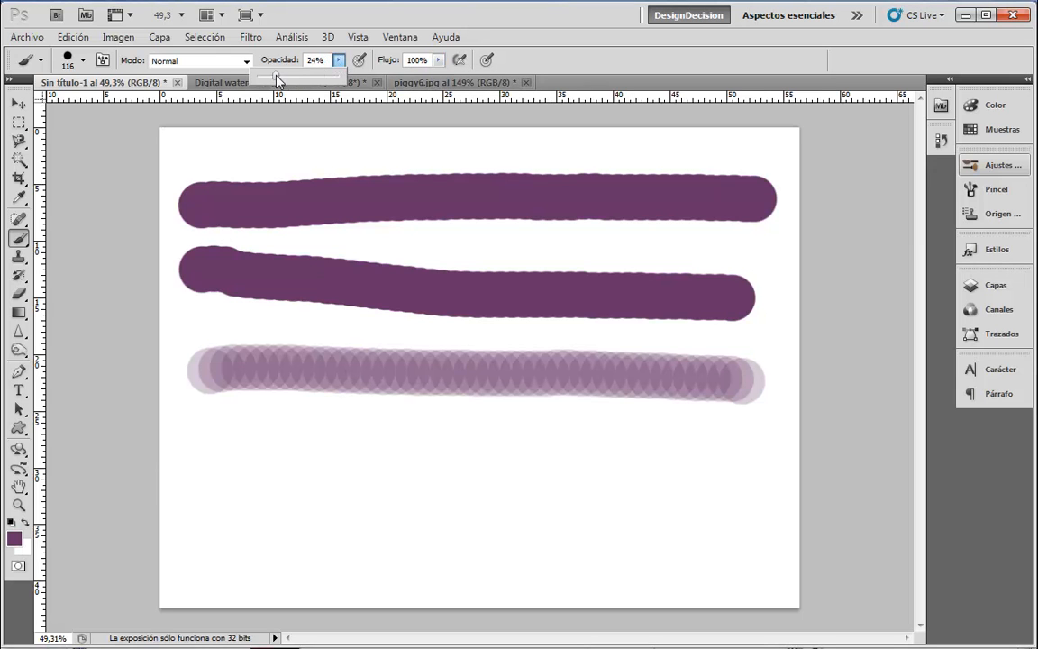
{"action": "left_click_drag", "start_coordinate": [218, 432], "coordinate": [739, 455]}
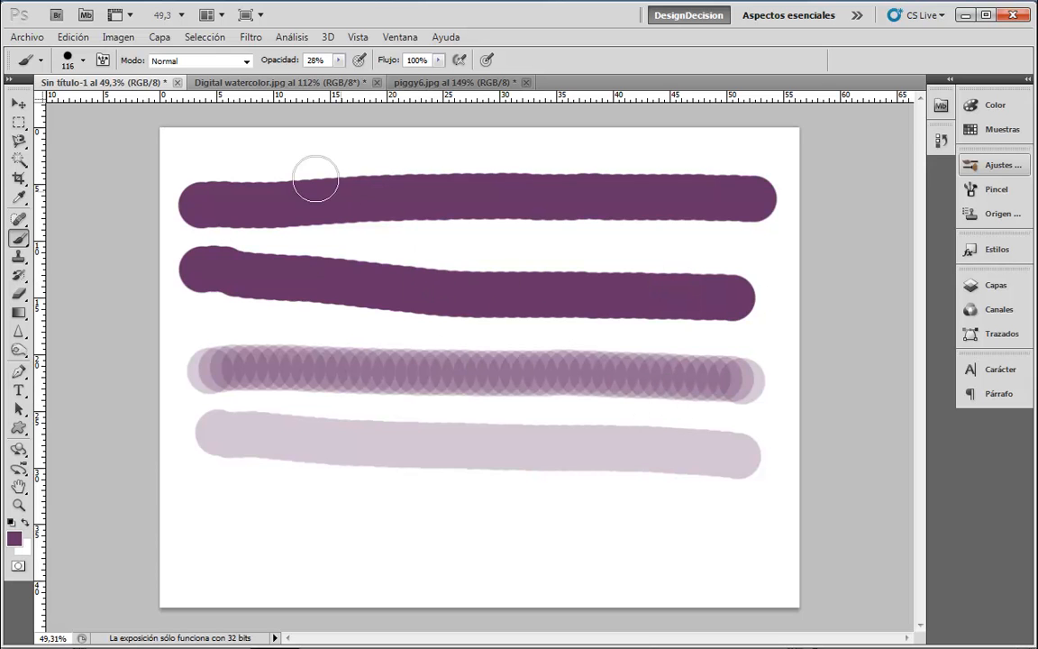
Enlarge the brush preset picker and append the Pinceles varios library to the current brushes.
{"action": "left_click", "coordinate": [83, 61]}
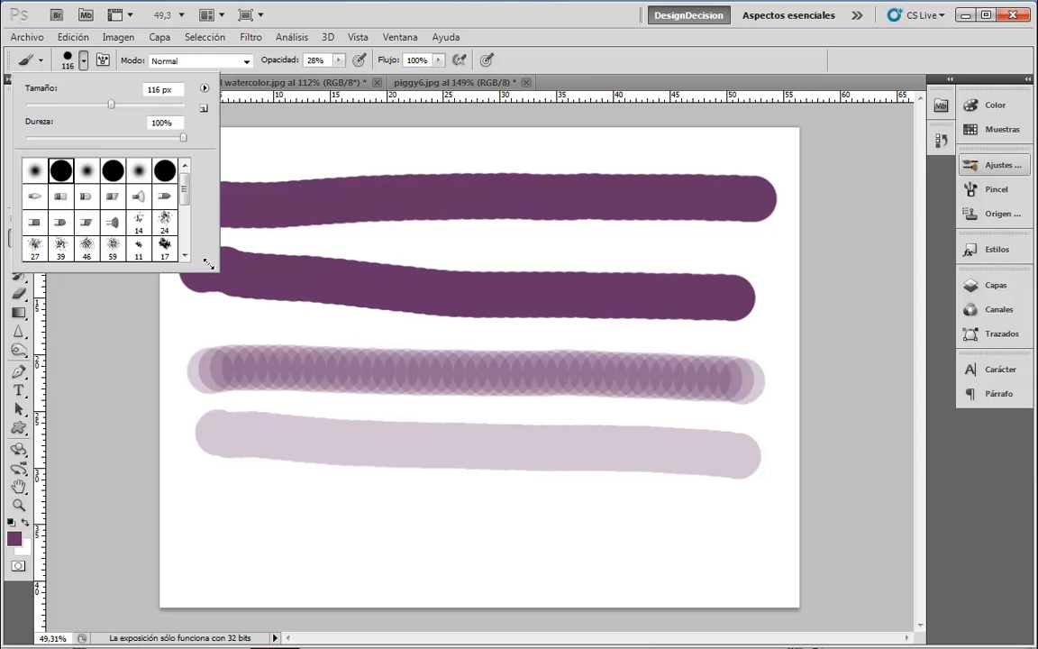
{"action": "left_click_drag", "start_coordinate": [213, 266], "coordinate": [217, 455]}
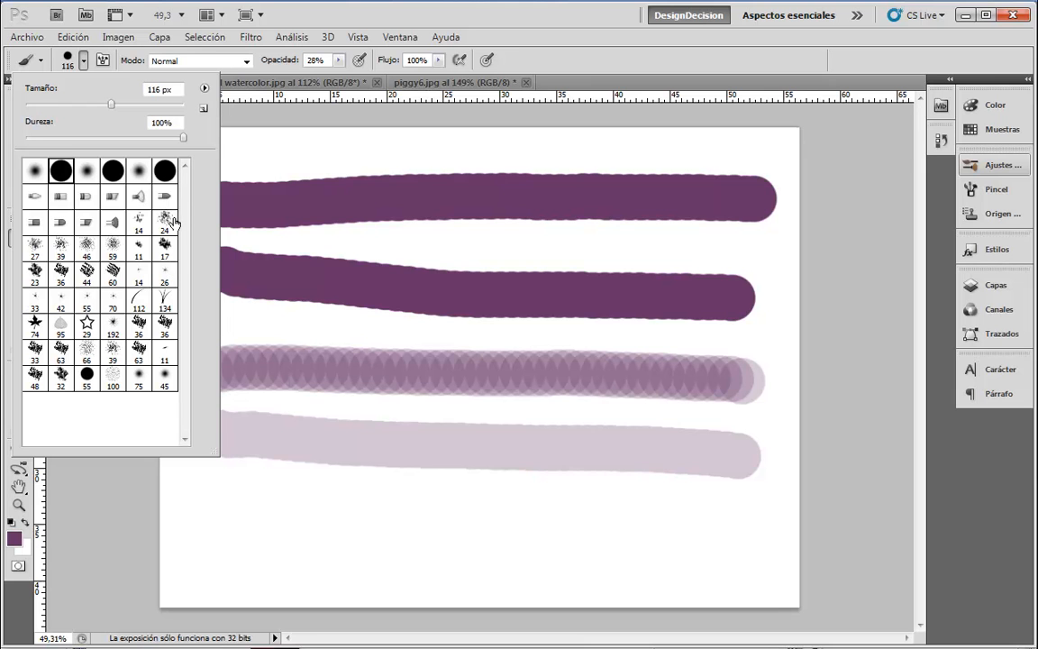
{"action": "left_click", "coordinate": [204, 91]}
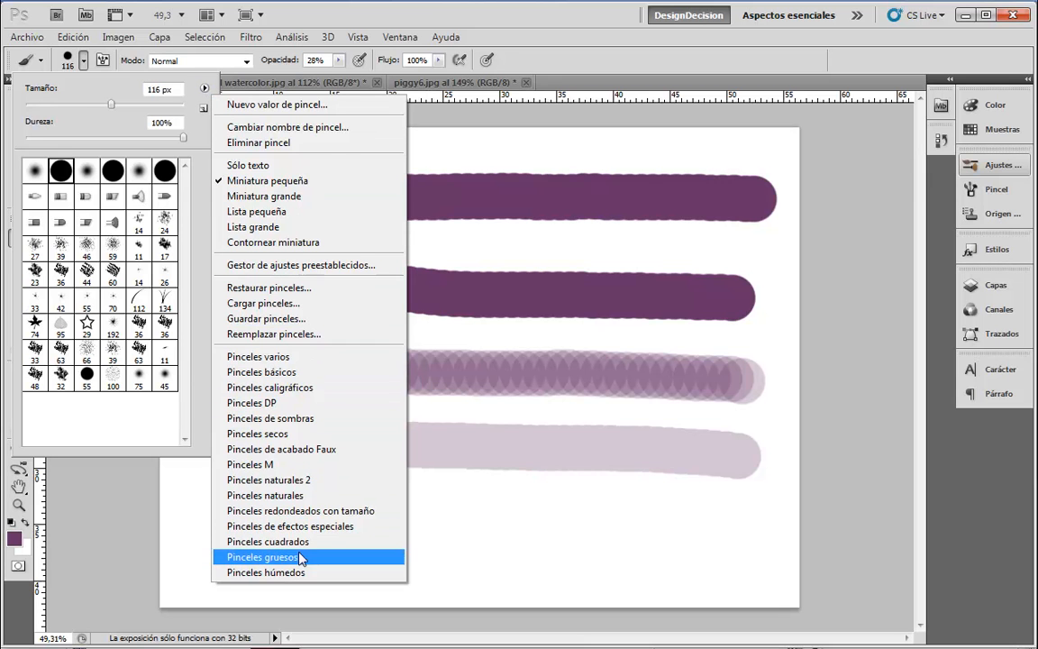
{"action": "left_click", "coordinate": [283, 359]}
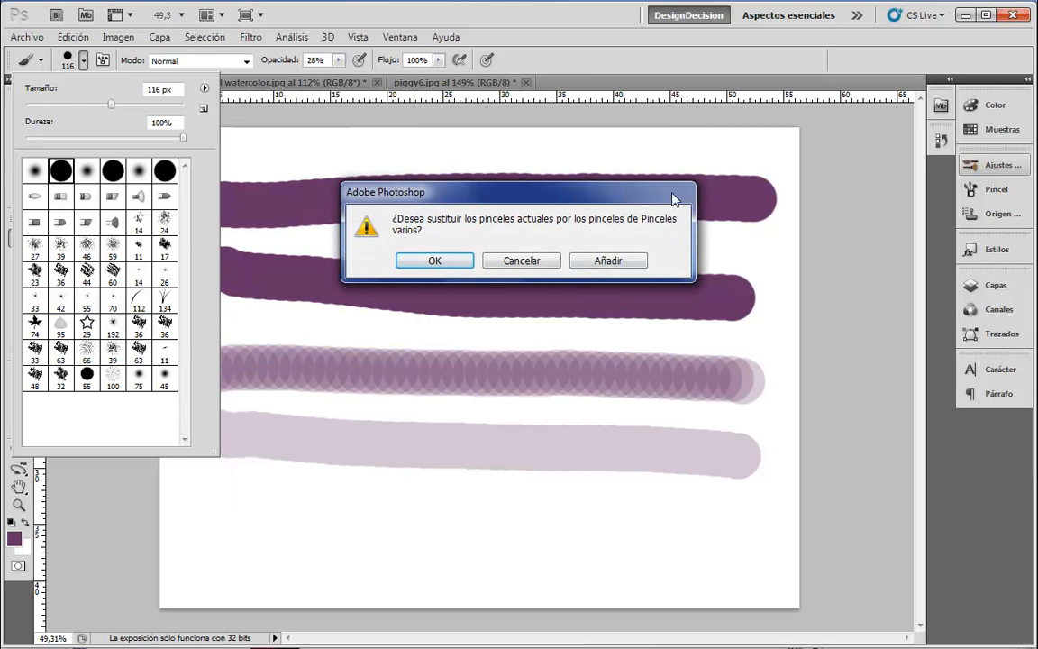
{"action": "left_click_drag", "start_coordinate": [658, 197], "coordinate": [628, 284]}
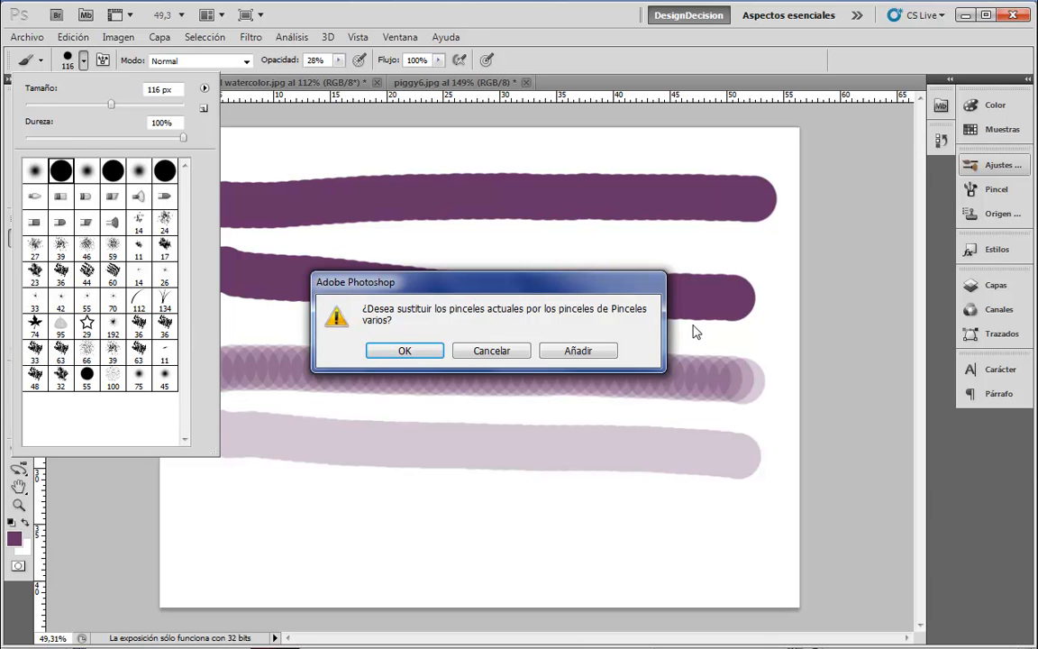
{"action": "left_click", "coordinate": [594, 354]}
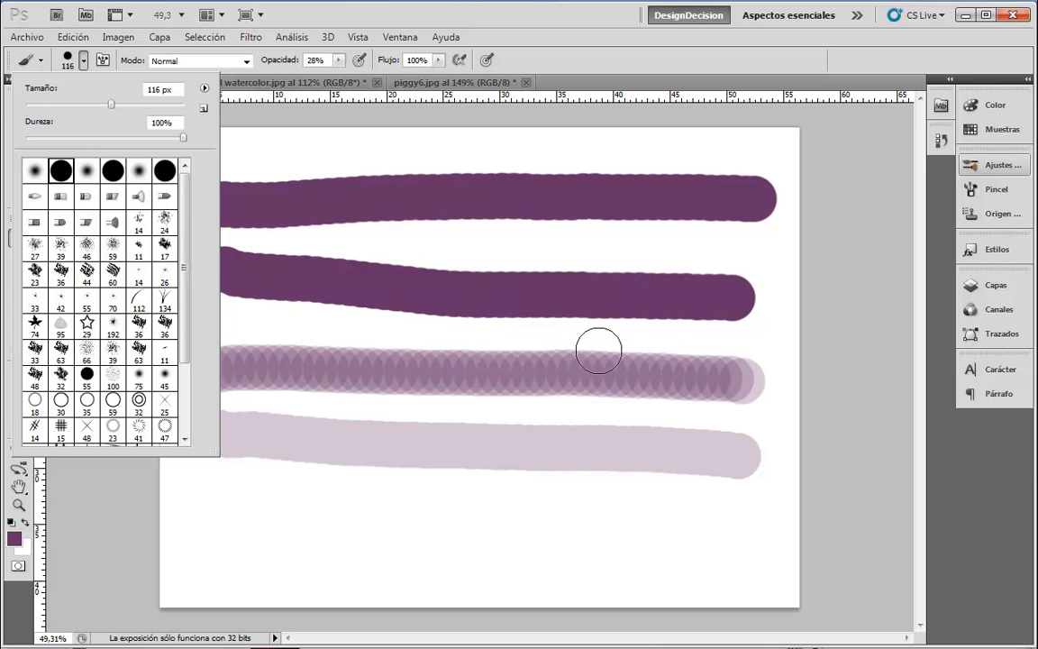
Choose the 46 px spatter brush from the presets and paint a thin horizontal stroke below the others.
{"action": "left_click_drag", "start_coordinate": [187, 286], "coordinate": [178, 366]}
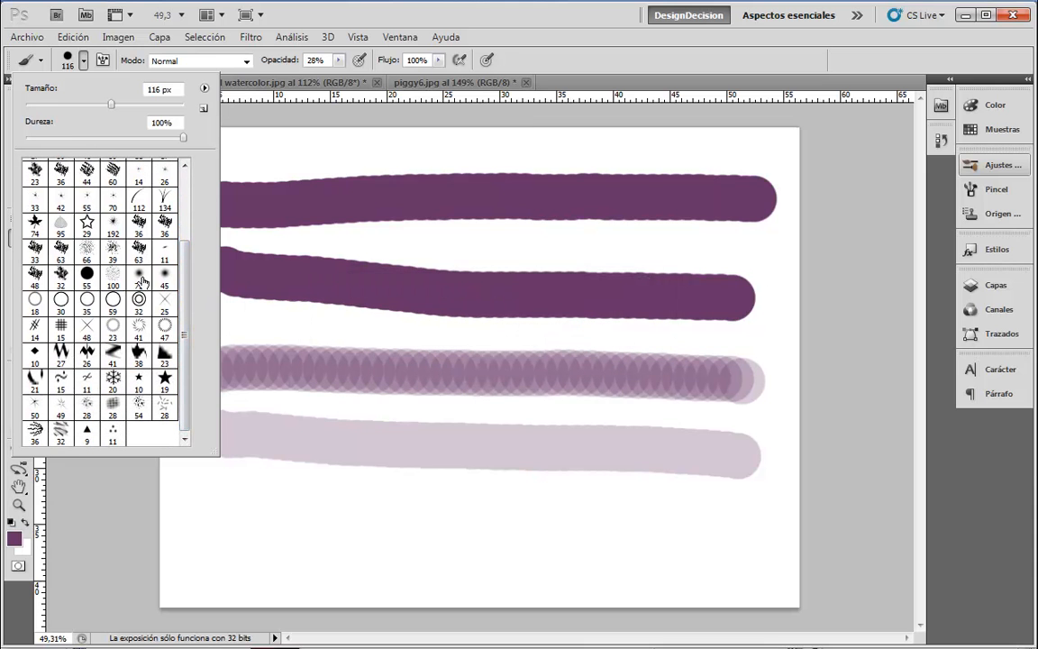
{"action": "left_click_drag", "start_coordinate": [188, 344], "coordinate": [182, 222]}
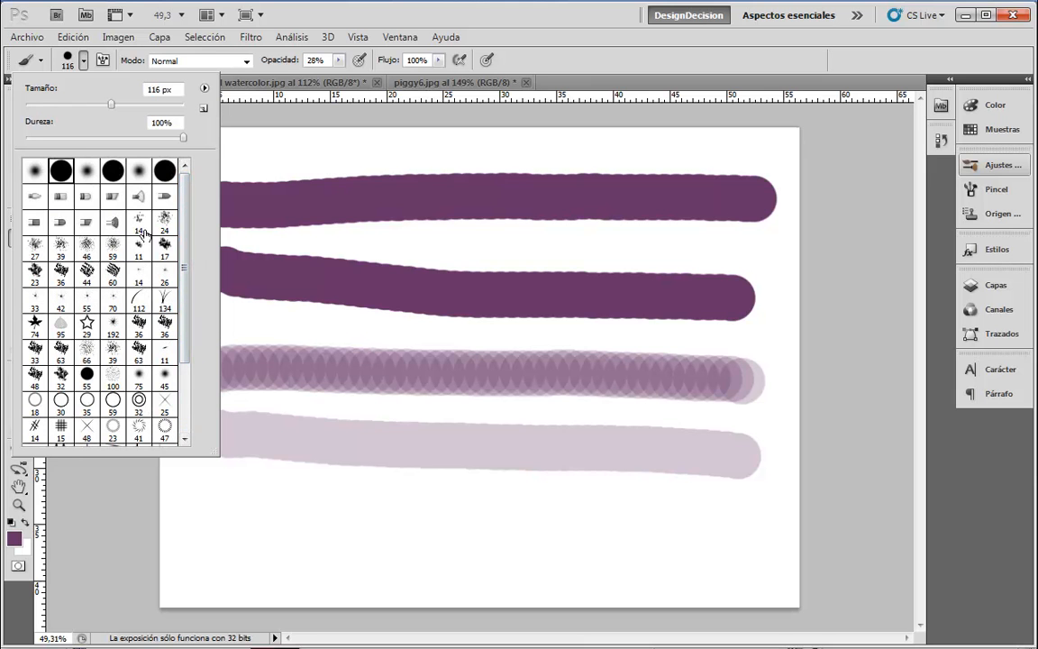
{"action": "left_click_drag", "start_coordinate": [207, 497], "coordinate": [651, 502]}
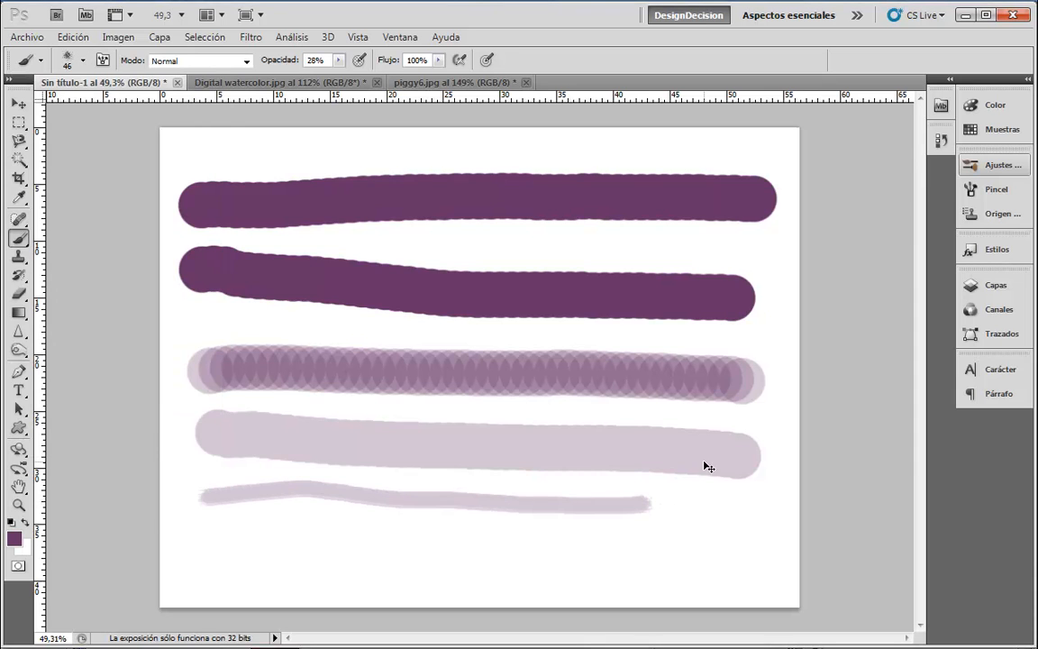
Undo all five test strokes on the canvas.
{"action": "key", "text": "ctrl+alt+z"}
{"action": "key", "text": "ctrl+alt+z"}
{"action": "key", "text": "ctrl+alt+z"}
{"action": "key", "text": "ctrl+alt+z"}
{"action": "key", "text": "ctrl+alt+z"}
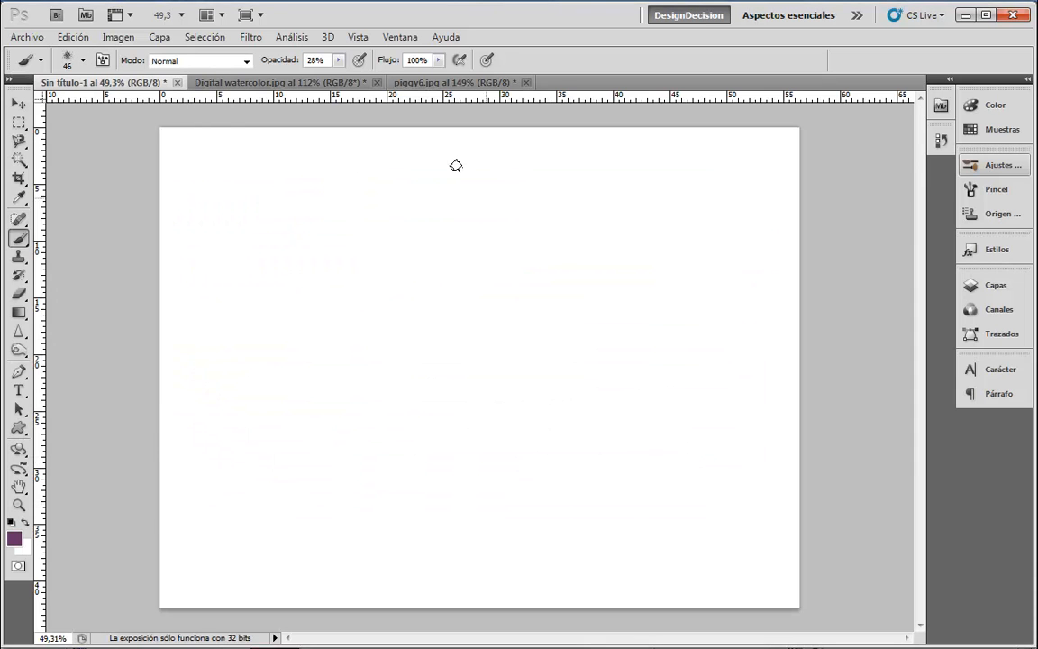
Set the brush opacity to 100% and paint a horizontal spatter stroke near the top of the canvas.
{"action": "left_click_drag", "start_coordinate": [339, 60], "coordinate": [340, 79]}
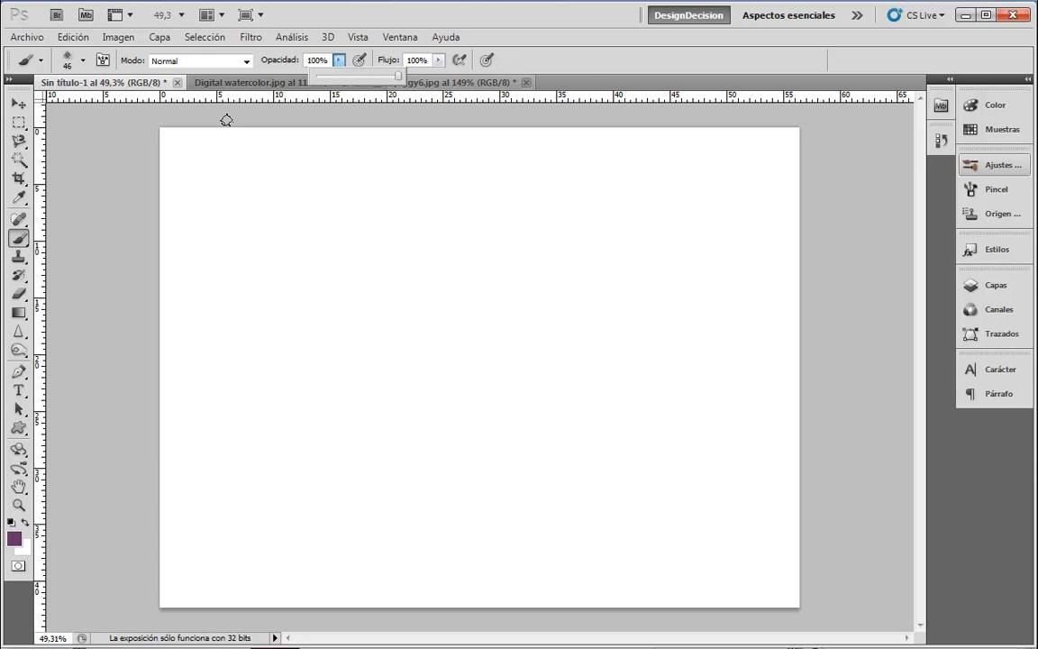
{"action": "left_click", "coordinate": [230, 132]}
{"action": "left_click_drag", "start_coordinate": [210, 166], "coordinate": [706, 181]}
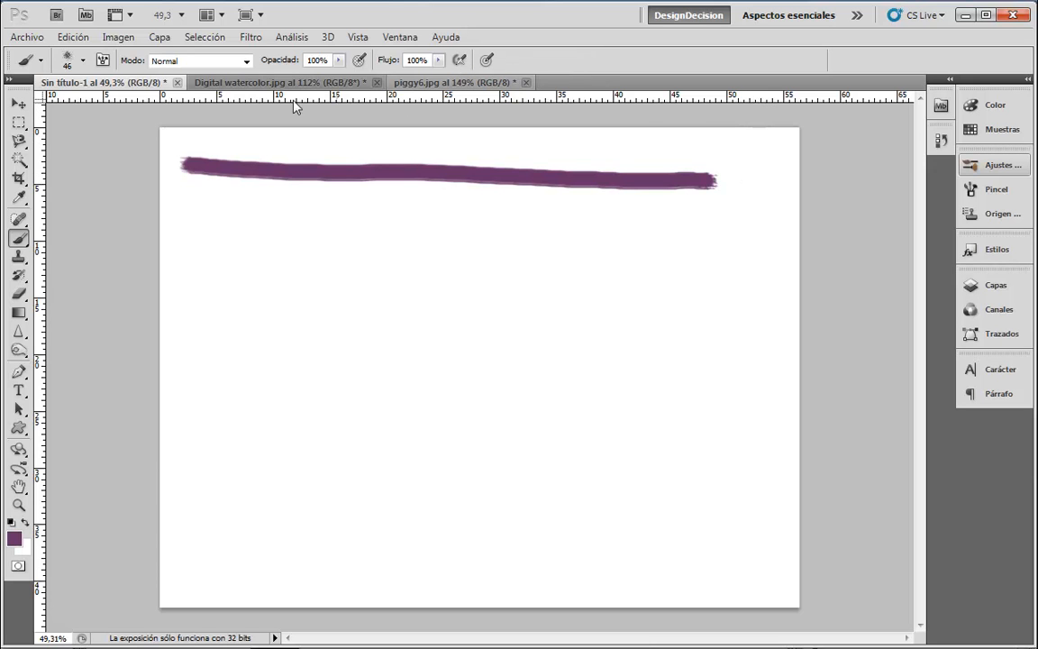
Choose the 59 px spatter brush and paint a second horizontal stroke below the first.
{"action": "left_click", "coordinate": [83, 61]}
{"action": "left_click", "coordinate": [114, 251]}
{"action": "left_click_drag", "start_coordinate": [243, 208], "coordinate": [689, 236]}
Enlarge the spatter brush to 400 px.
{"action": "key", "text": "bracketright"}
{"action": "key", "text": "bracketright"}
{"action": "key", "text": "bracketright"}
{"action": "key", "text": "bracketright"}
{"action": "key", "text": "bracketright"}
{"action": "key", "text": "bracketright"}
{"action": "key", "text": "bracketright"}
{"action": "key", "text": "bracketright"}
{"action": "key", "text": "bracketright"}
{"action": "key", "text": "bracketright"}
{"action": "key", "text": "bracketright"}
{"action": "key", "text": "bracketright"}
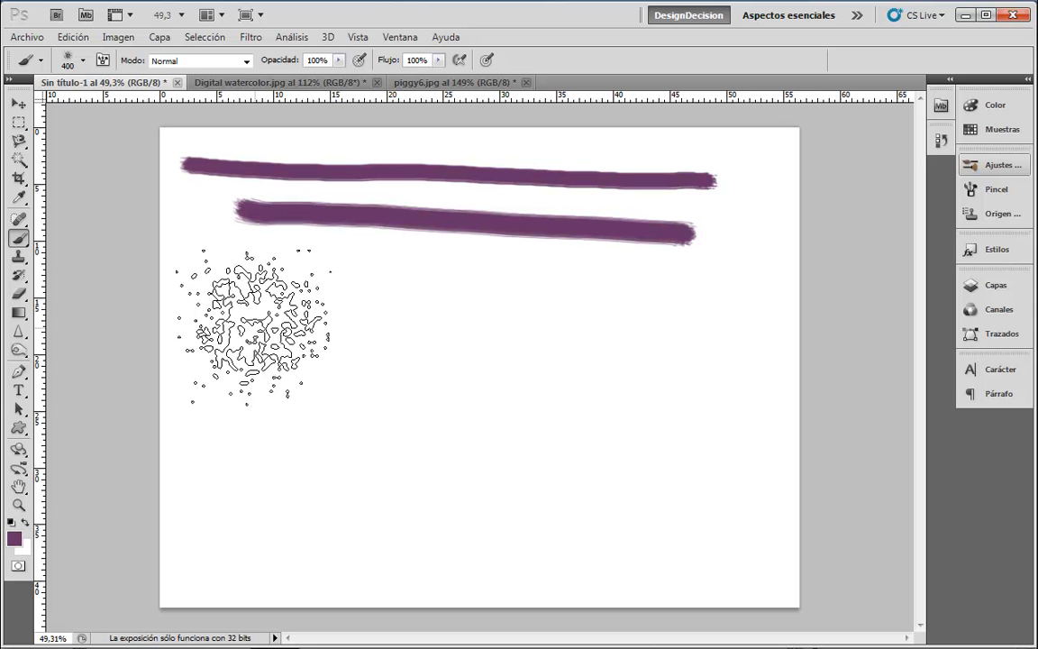
Paint a wide horizontal stroke with the 400 px spatter brush across the middle of the canvas and check the layer list.
{"action": "mouse_move", "coordinate": [250, 324]}
{"action": "left_mouse_down"}
{"action": "mouse_move", "coordinate": [245, 311]}
{"action": "mouse_move", "coordinate": [455, 338]}
{"action": "mouse_move", "coordinate": [725, 329]}
{"action": "left_mouse_up"}
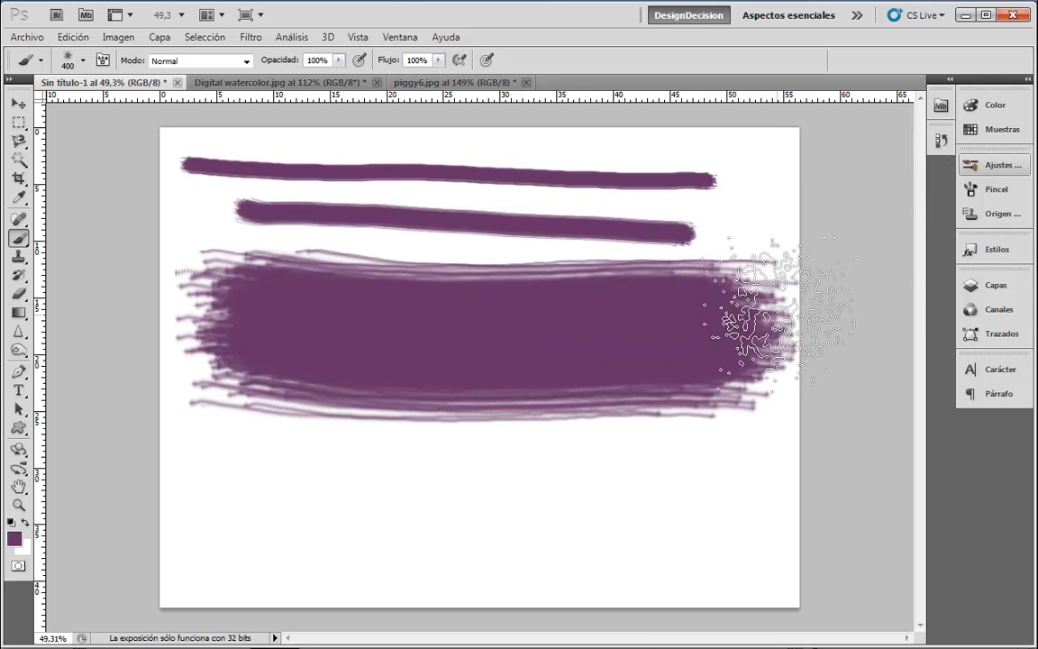
{"action": "left_click", "coordinate": [1001, 289]}
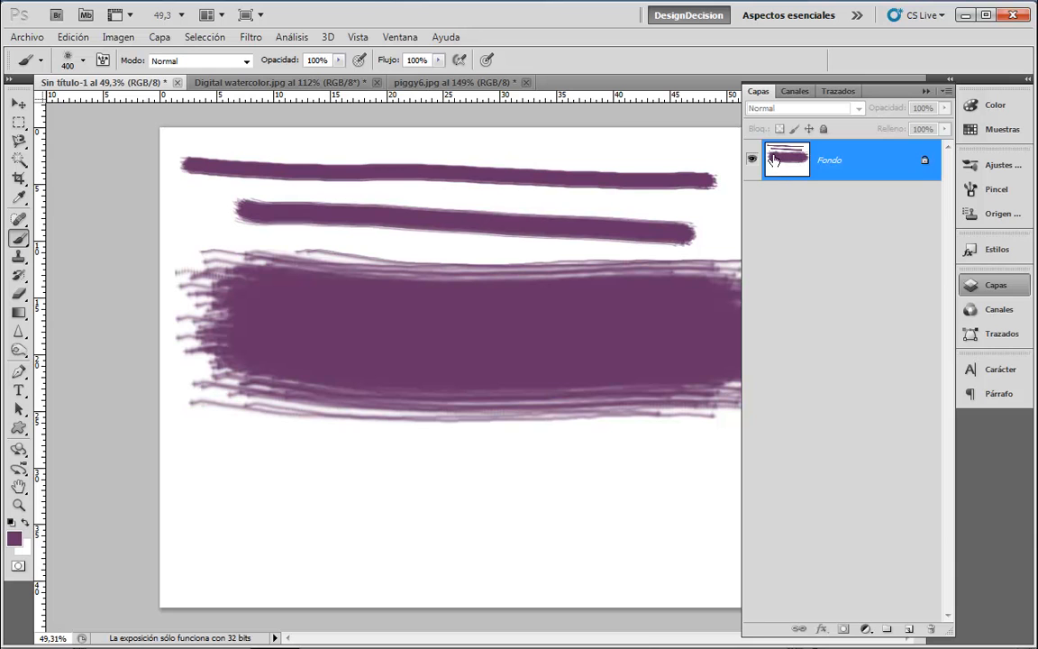
{"action": "left_click", "coordinate": [981, 286]}
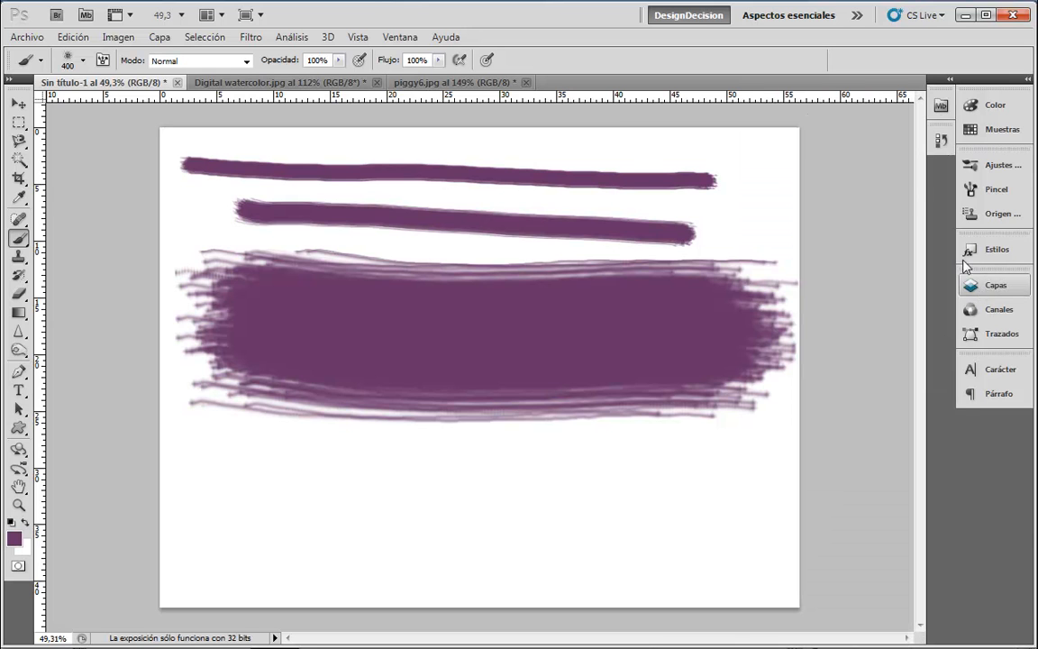
Undo the three spatter strokes on the canvas.
{"action": "key", "text": "ctrl+alt+z"}
{"action": "key", "text": "ctrl+alt+z"}
{"action": "key", "text": "ctrl+alt+z"}
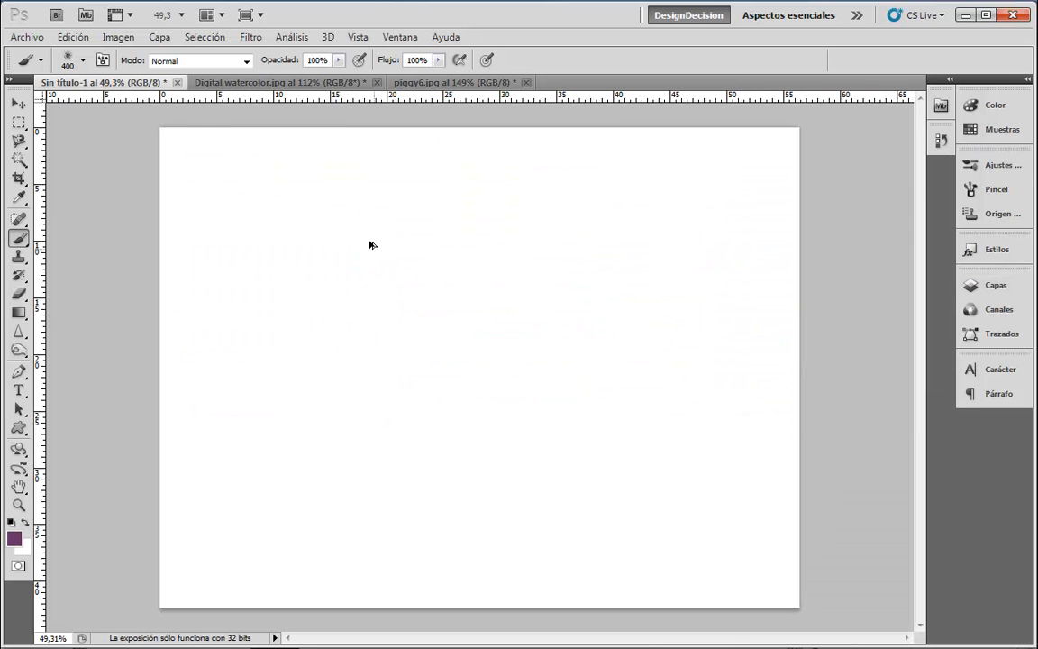
Choose the 70 px starburst brush tip, enlarge it to 319 px, and try a wavy stroke across the upper canvas.
{"action": "left_click", "coordinate": [81, 61]}
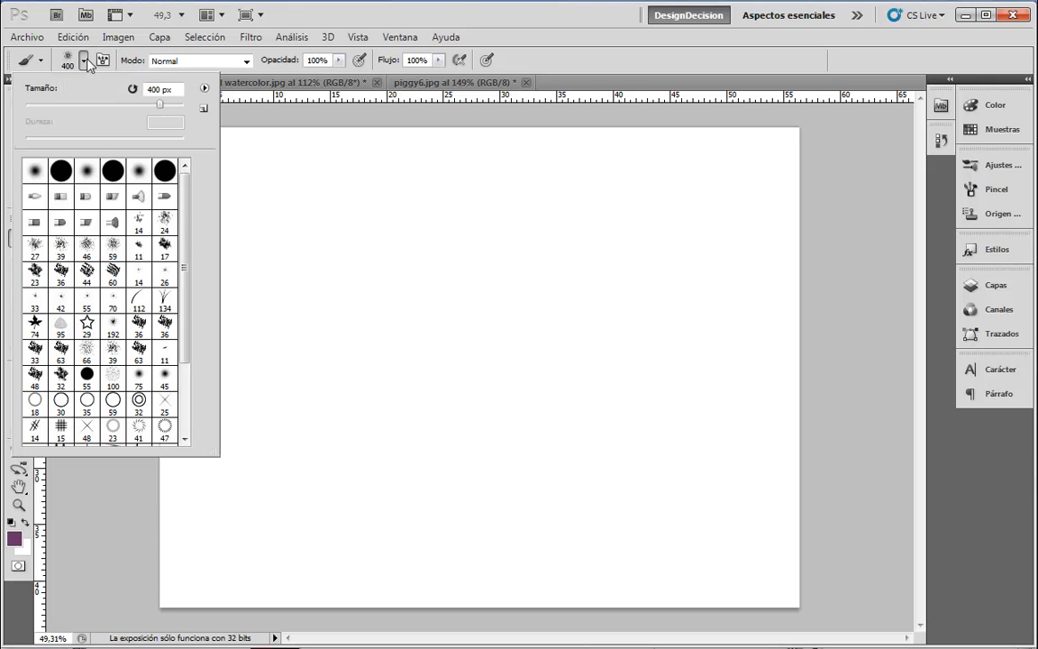
{"action": "left_click_drag", "start_coordinate": [182, 214], "coordinate": [182, 275]}
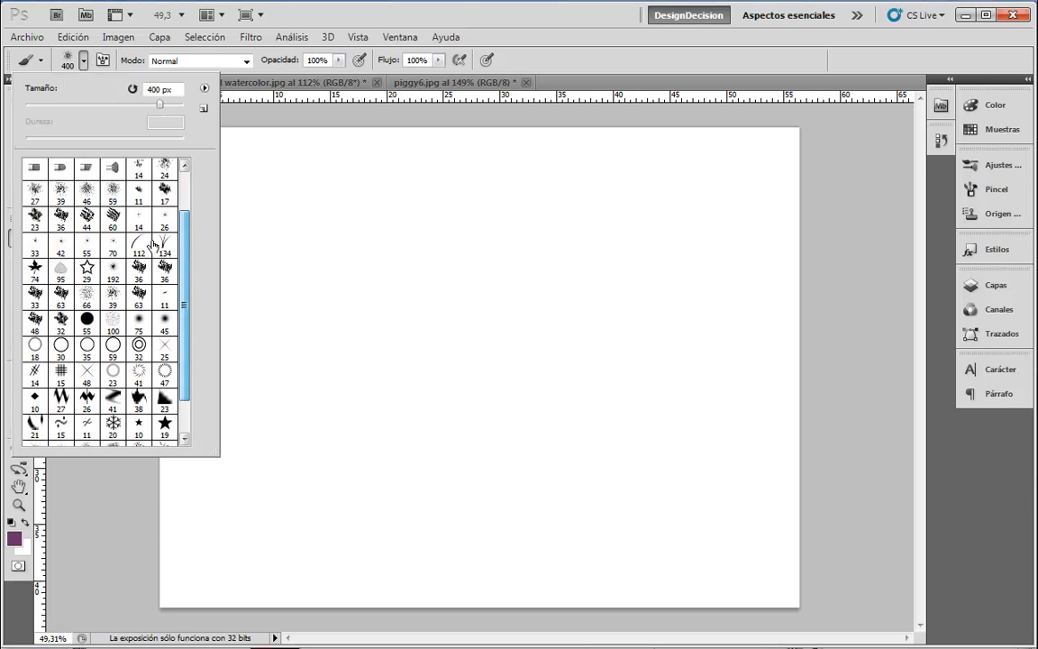
{"action": "left_click", "coordinate": [140, 250]}
{"action": "left_click", "coordinate": [112, 243]}
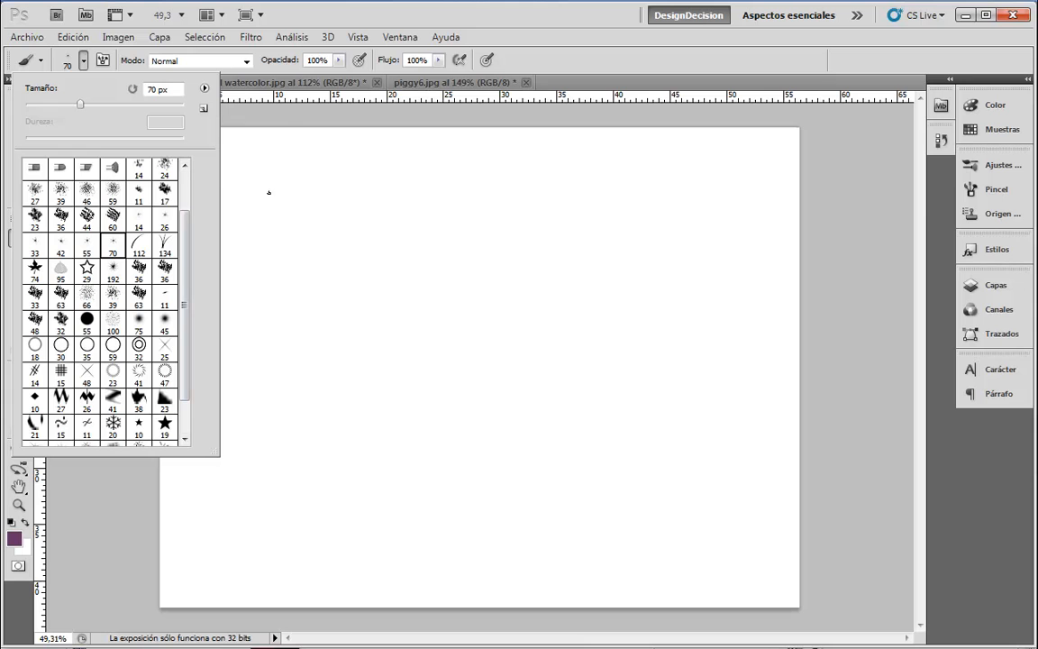
{"action": "mouse_move", "coordinate": [302, 225]}
{"action": "left_mouse_down"}
{"action": "mouse_move", "coordinate": [537, 242]}
{"action": "mouse_move", "coordinate": [711, 216]}
{"action": "left_mouse_up"}
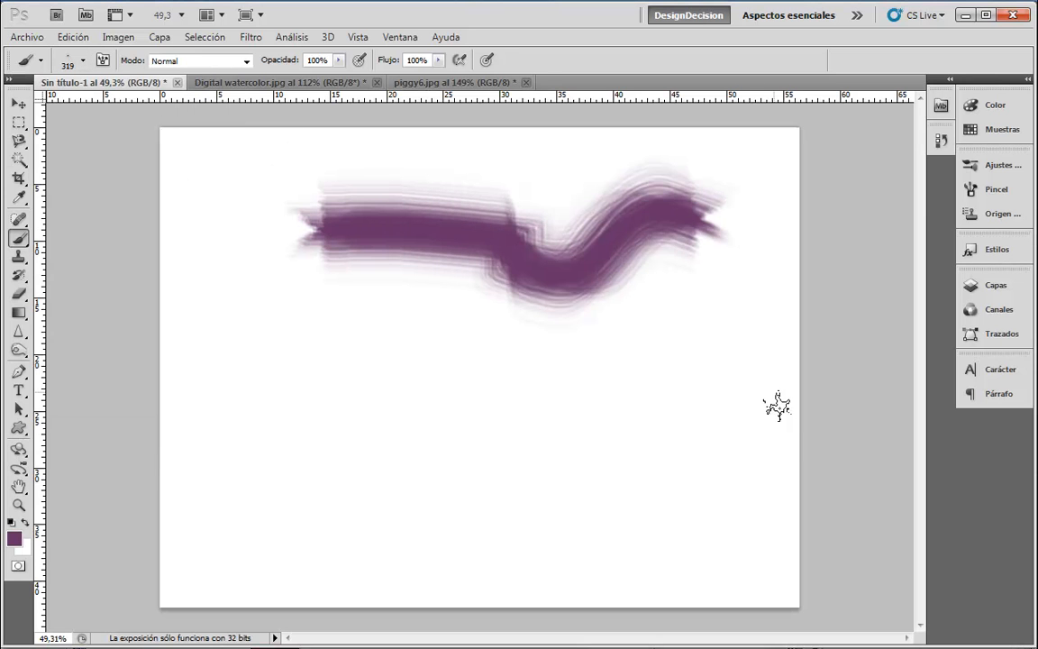
{"action": "key", "text": "ctrl+z"}
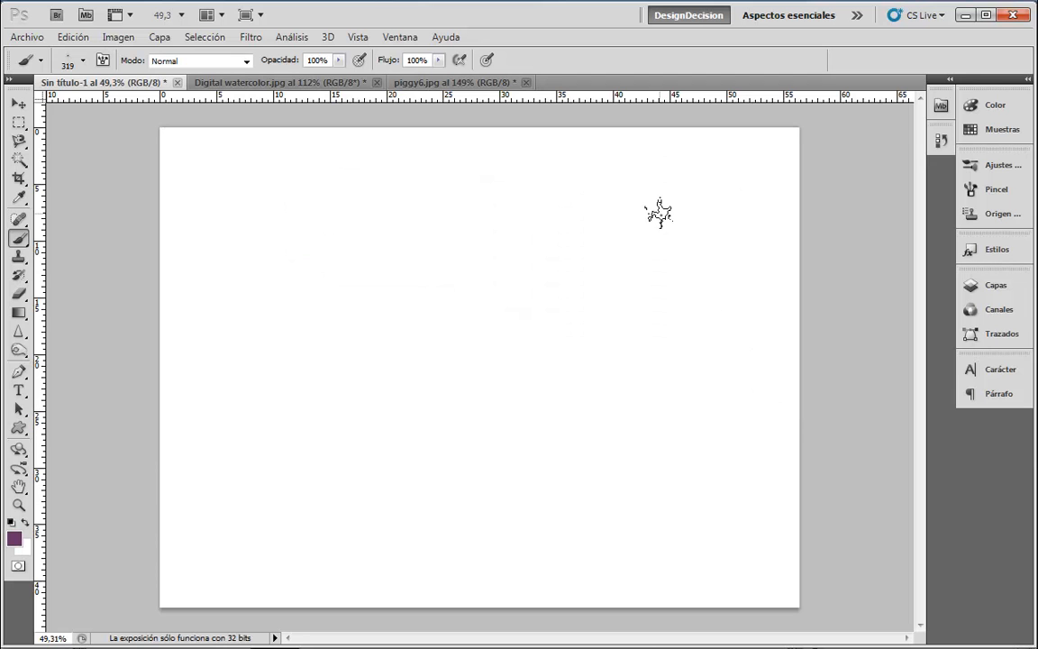
Stamp four separate starburst marks in the upper-right area of the canvas with the 319 px tip.
{"action": "left_click", "coordinate": [660, 213]}
{"action": "left_click", "coordinate": [709, 268]}
{"action": "left_click", "coordinate": [678, 344]}
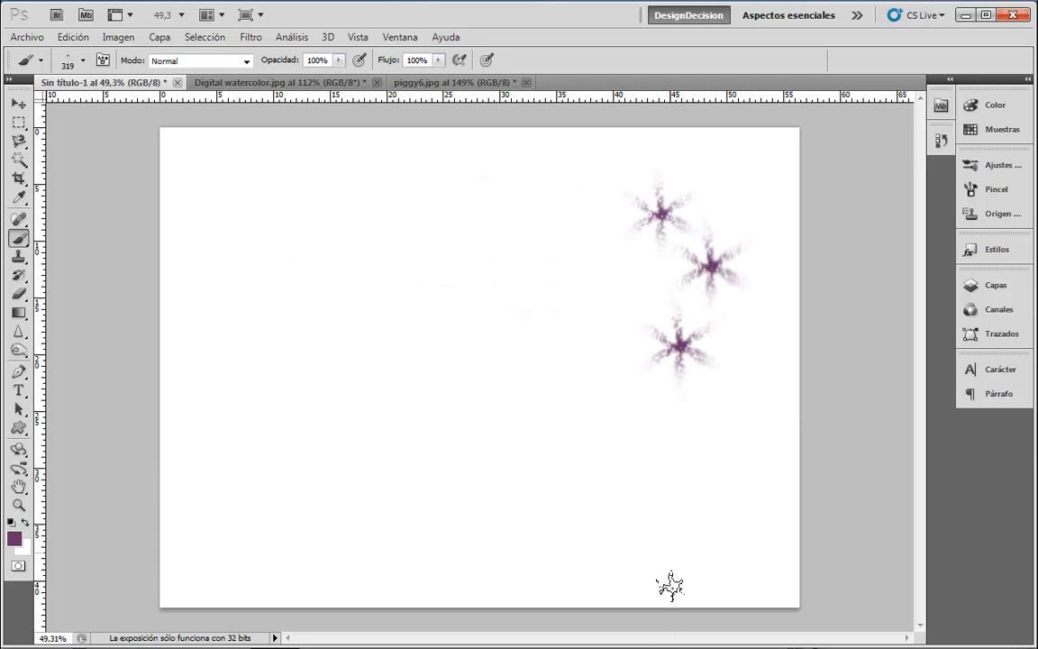
{"action": "left_click", "coordinate": [603, 259]}
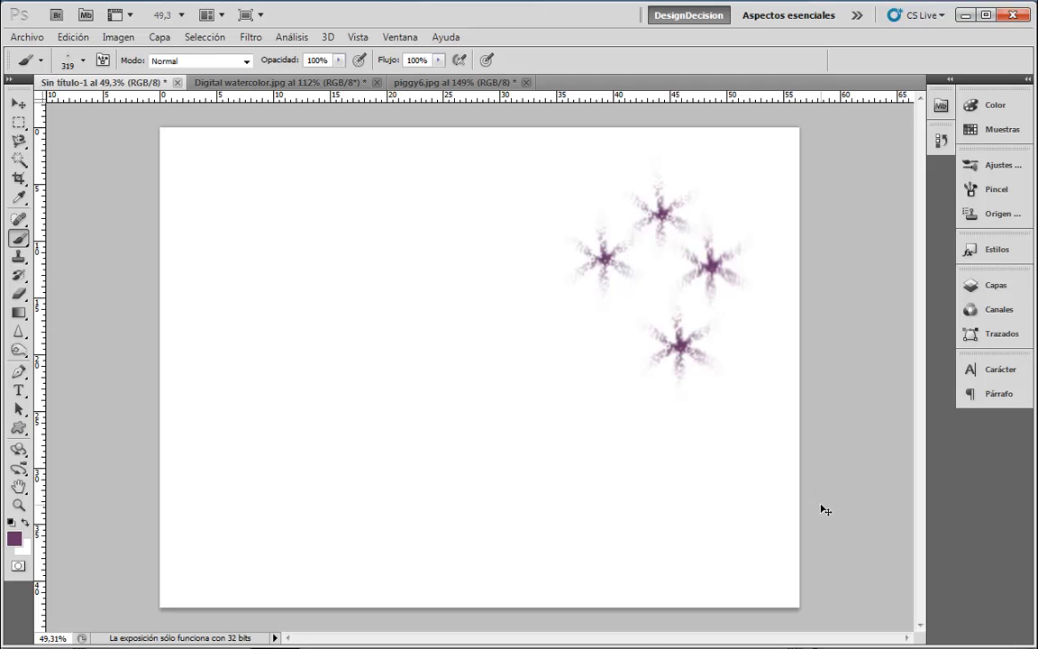
Undo the four starburst stamps.
{"action": "key", "text": "ctrl+z"}
{"action": "key", "text": "ctrl+alt+z"}
{"action": "key", "text": "ctrl+alt+z"}
{"action": "key", "text": "ctrl+alt+z"}
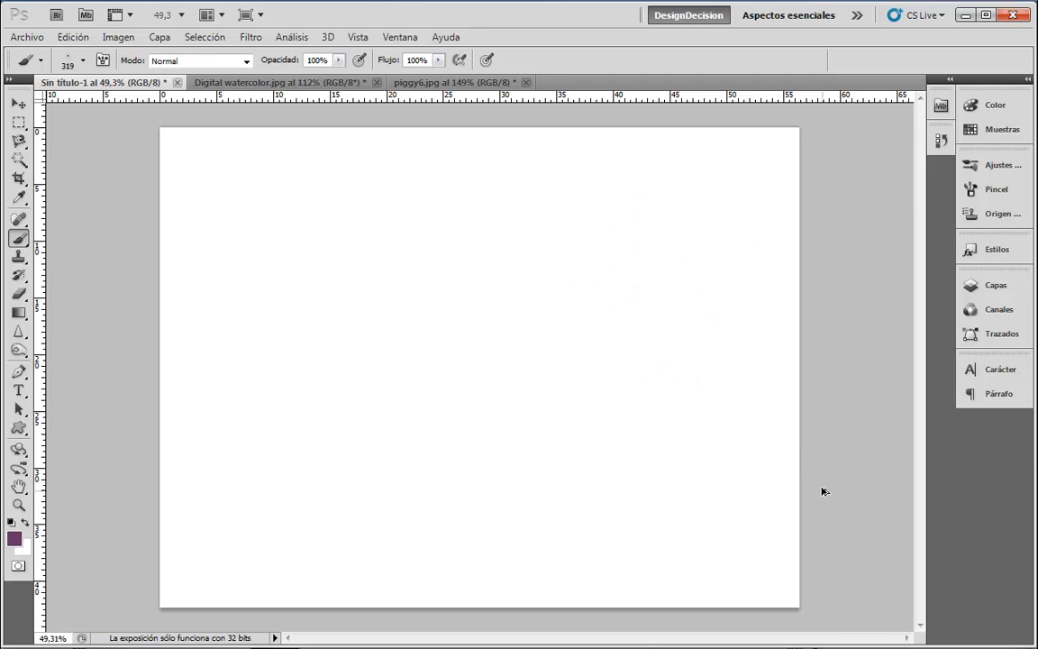
Choose the 112 px grass brush tip and paint a horizontal band of purple grass across the upper canvas.
{"action": "left_click", "coordinate": [81, 63]}
{"action": "left_click", "coordinate": [139, 242]}
{"action": "mouse_move", "coordinate": [302, 248]}
{"action": "left_mouse_down"}
{"action": "mouse_move", "coordinate": [598, 252]}
{"action": "mouse_move", "coordinate": [567, 266]}
{"action": "mouse_move", "coordinate": [264, 272]}
{"action": "mouse_move", "coordinate": [710, 267]}
{"action": "mouse_move", "coordinate": [695, 255]}
{"action": "left_mouse_up"}
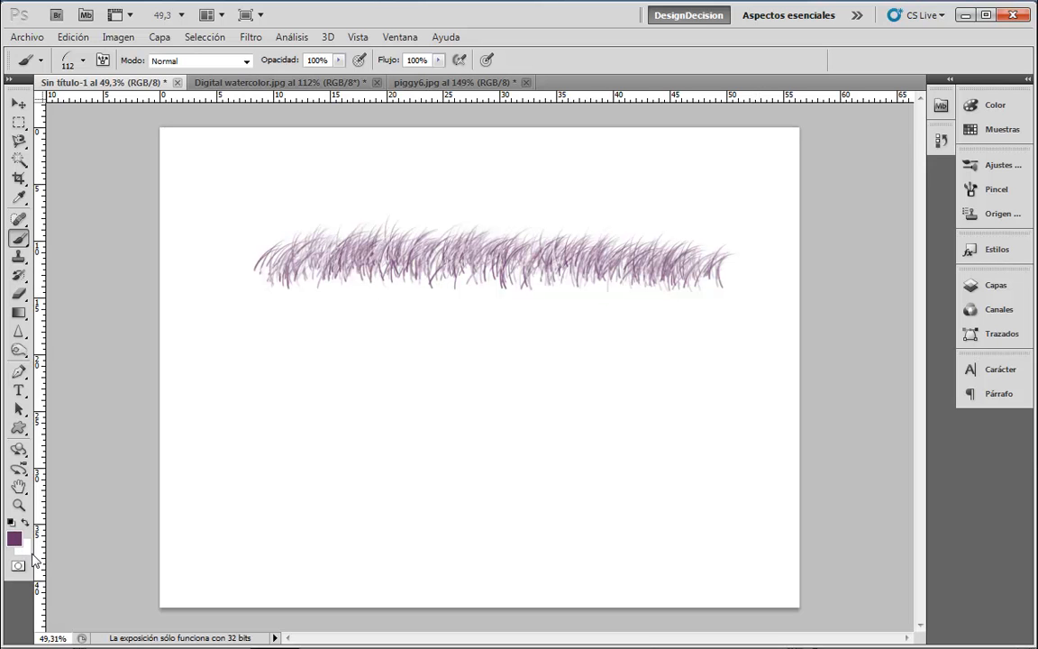
Set the background colour to black.
{"action": "left_click", "coordinate": [19, 504]}
{"action": "mouse_move", "coordinate": [358, 245]}
{"action": "left_mouse_down"}
{"action": "mouse_move", "coordinate": [482, 313]}
{"action": "mouse_move", "coordinate": [458, 284]}
{"action": "mouse_move", "coordinate": [451, 306]}
{"action": "left_mouse_up"}
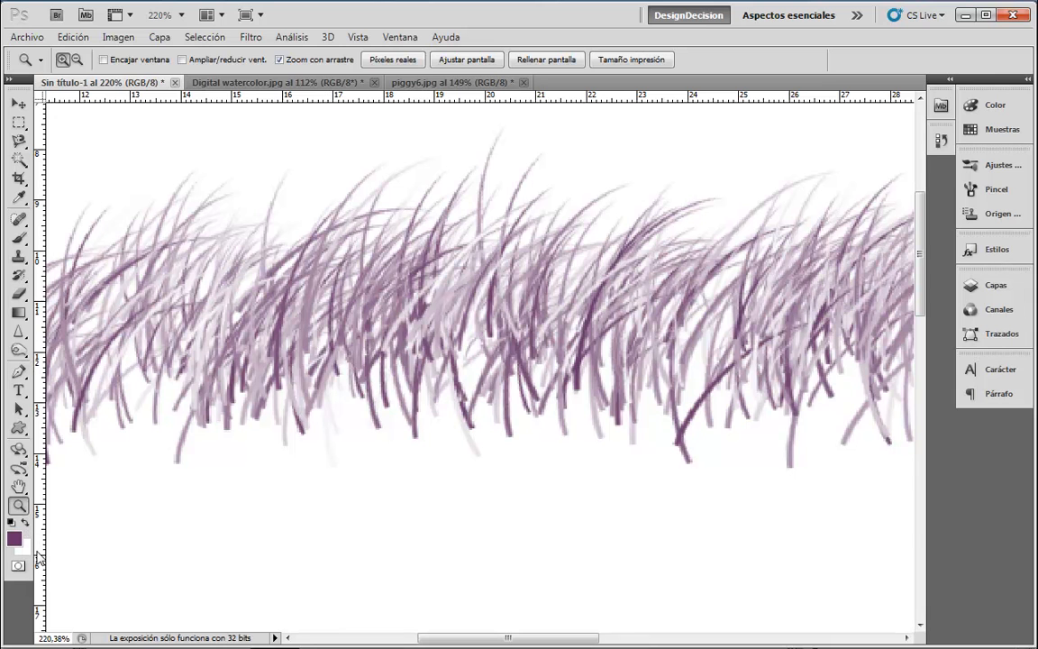
{"action": "left_click", "coordinate": [26, 546]}
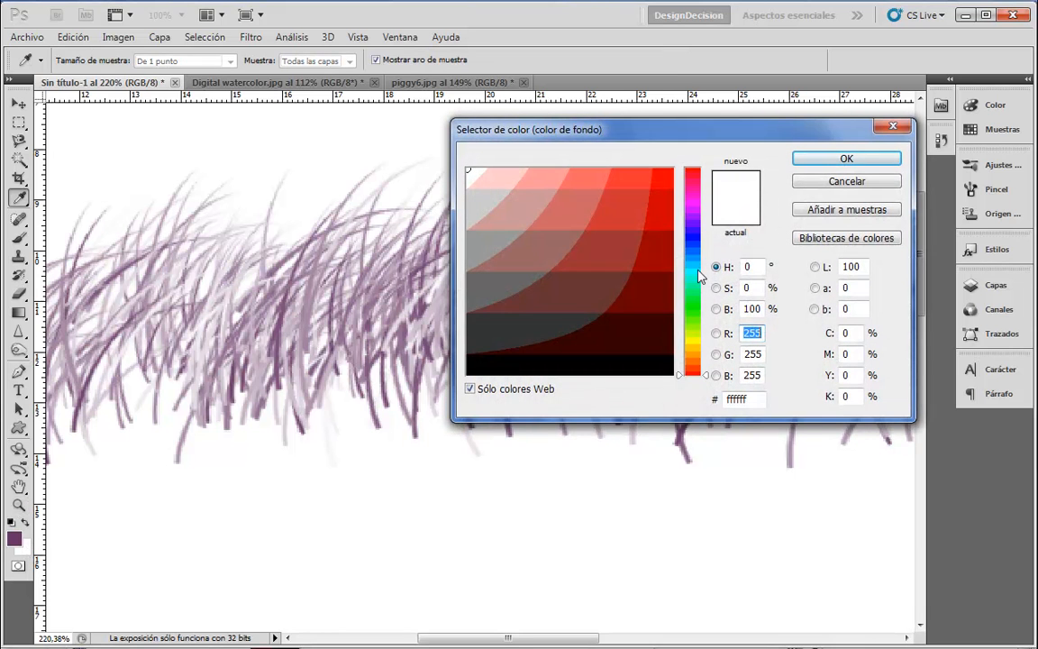
{"action": "left_click", "coordinate": [694, 236]}
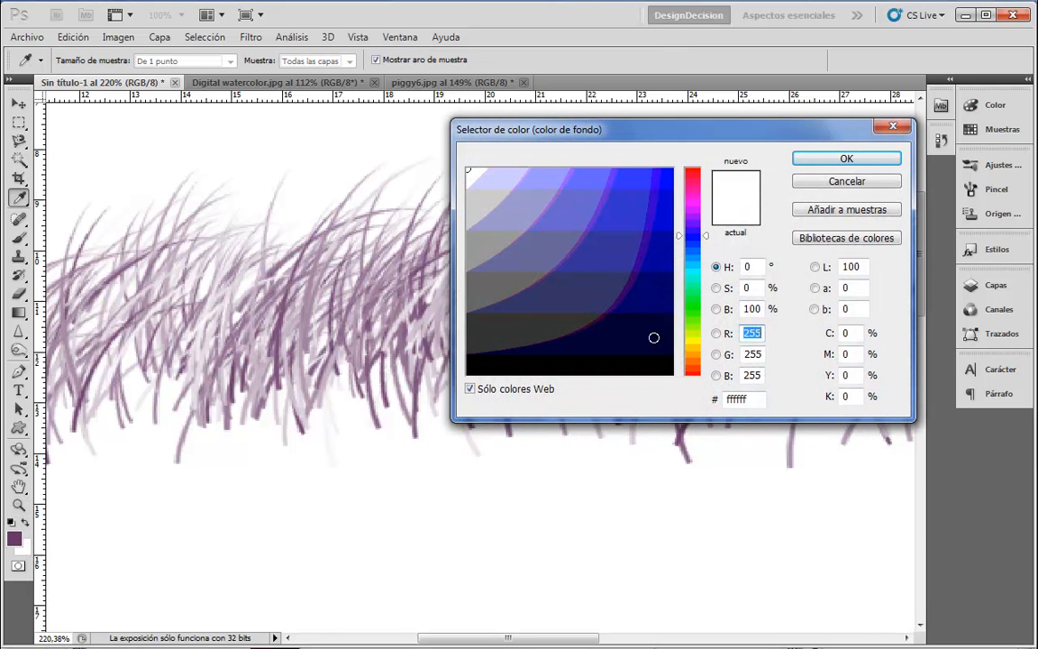
{"action": "left_click", "coordinate": [655, 337]}
{"action": "left_click", "coordinate": [660, 364]}
{"action": "left_click", "coordinate": [815, 159]}
{"action": "key", "text": "z"}
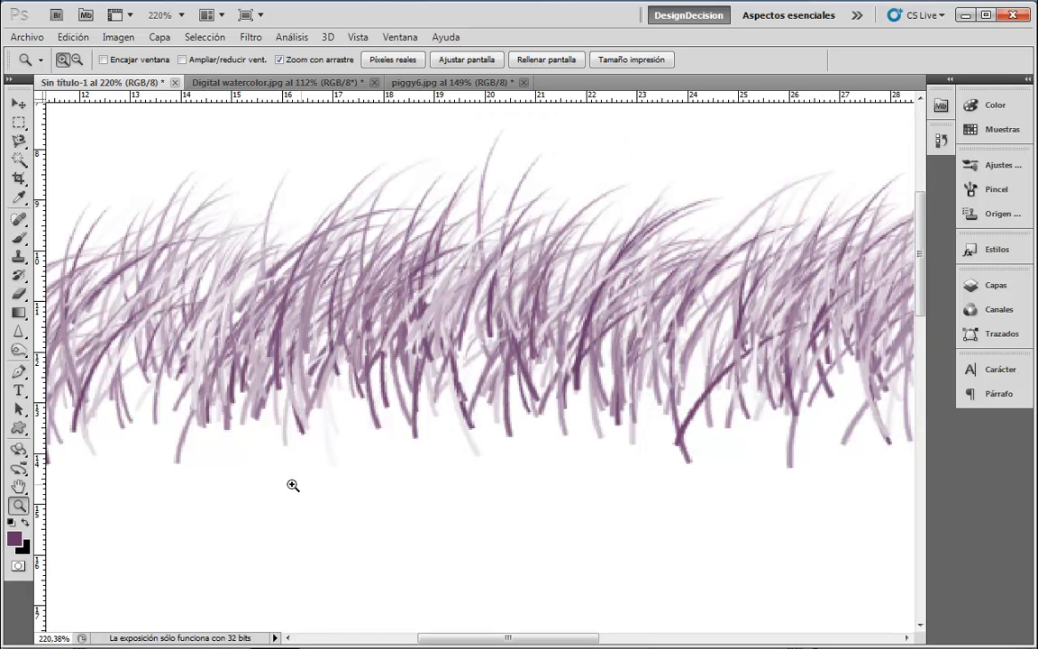
Paint a shorter grass stroke below the first band, mixing the purple foreground and black background colours.
{"action": "key", "text": "b"}
{"action": "mouse_move", "coordinate": [279, 469]}
{"action": "left_mouse_down"}
{"action": "mouse_move", "coordinate": [398, 491]}
{"action": "mouse_move", "coordinate": [688, 499]}
{"action": "mouse_move", "coordinate": [793, 487]}
{"action": "left_mouse_up"}
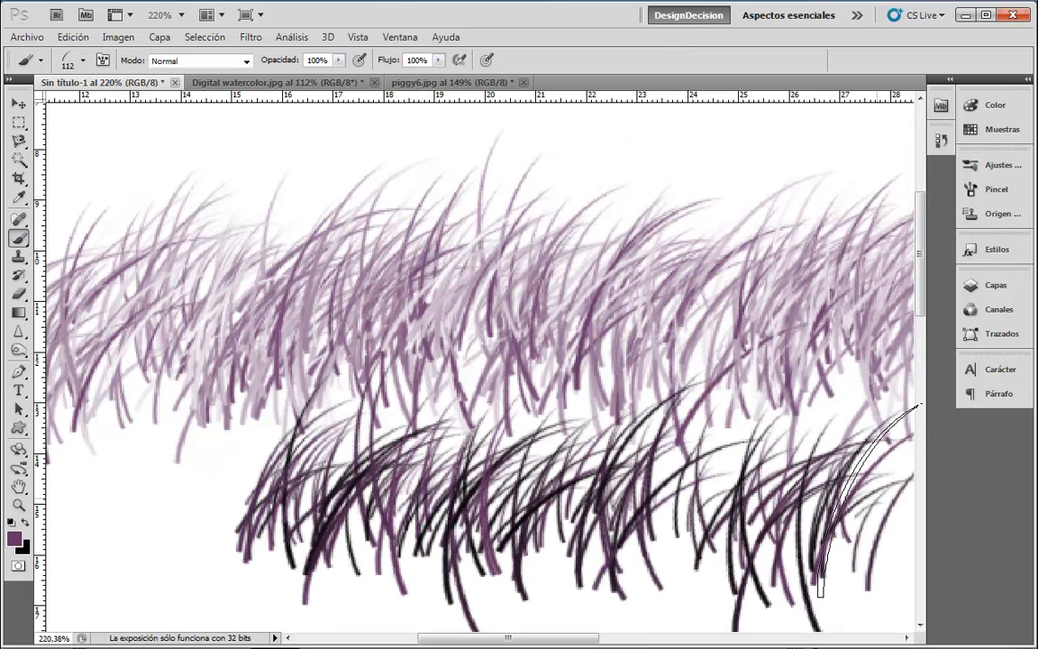
{"action": "key", "text": "z"}
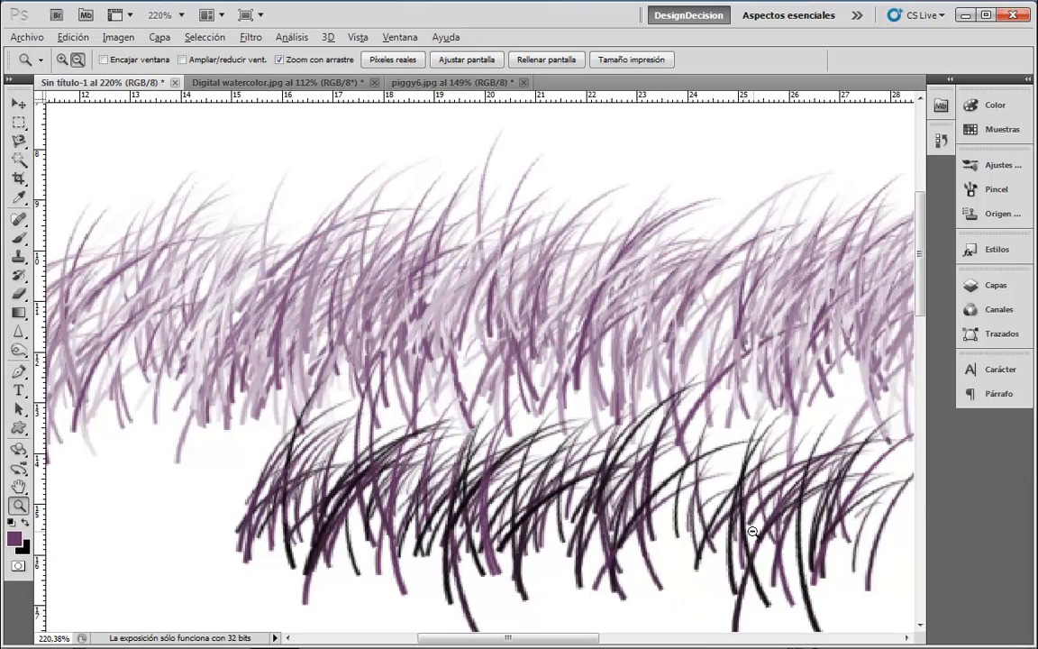
{"action": "left_click", "coordinate": [681, 479], "text": "alt"}
{"action": "mouse_move", "coordinate": [728, 339]}
{"action": "left_mouse_down"}
{"action": "mouse_move", "coordinate": [691, 171]}
{"action": "mouse_move", "coordinate": [669, 135]}
{"action": "left_mouse_up"}
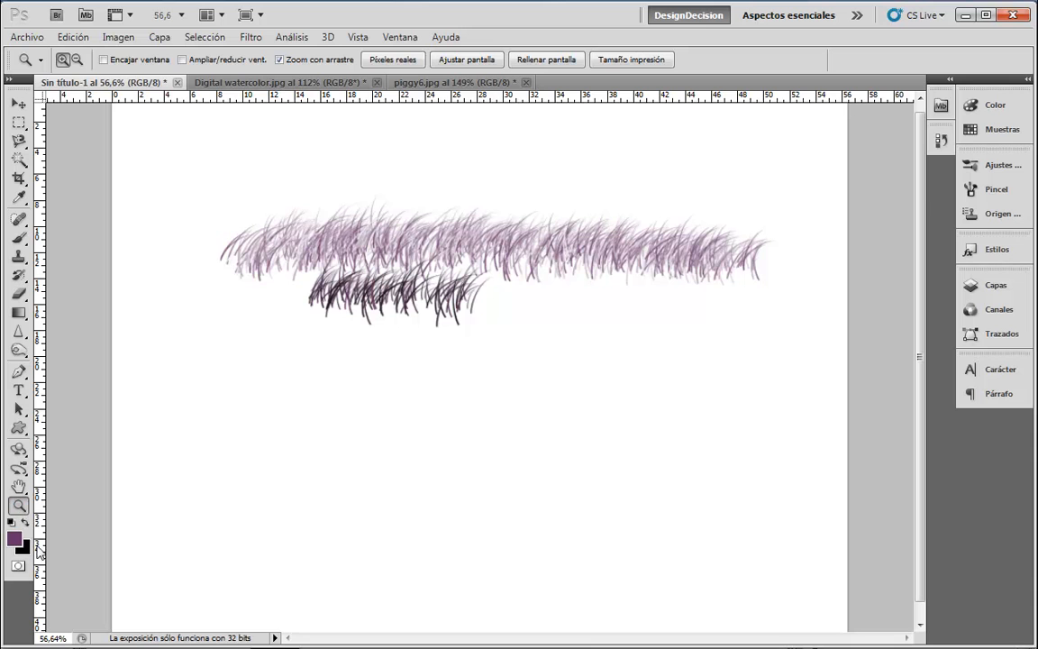
Choose the 134 px dune grass brush tip and paint a horizontal grass band across the lower canvas.
{"action": "left_click", "coordinate": [36, 36]}
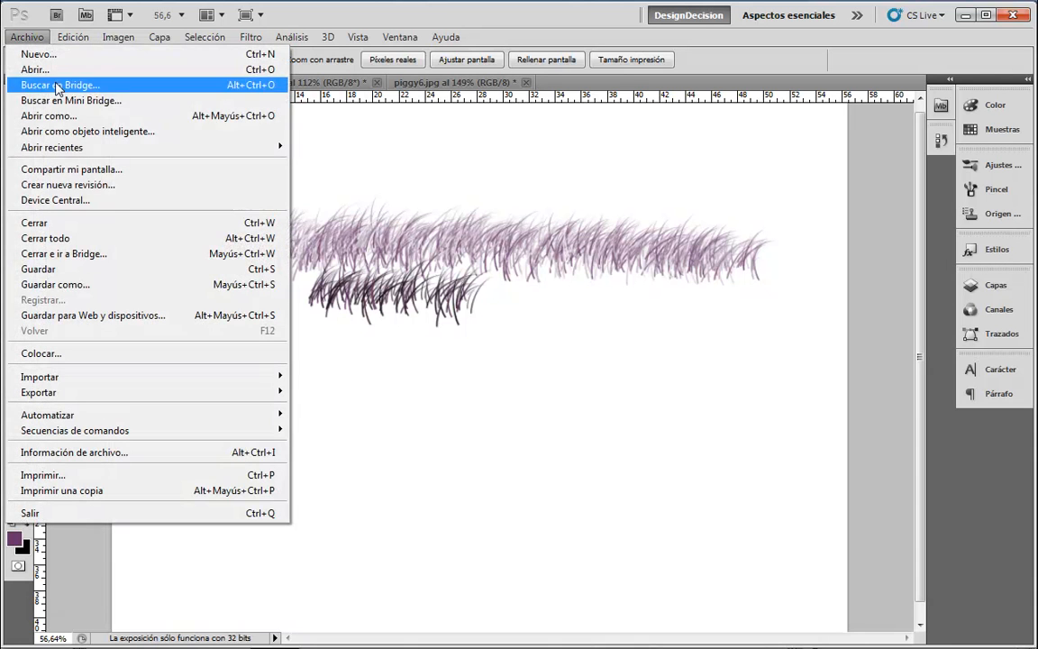
{"action": "left_click", "coordinate": [357, 14]}
{"action": "left_click", "coordinate": [18, 236]}
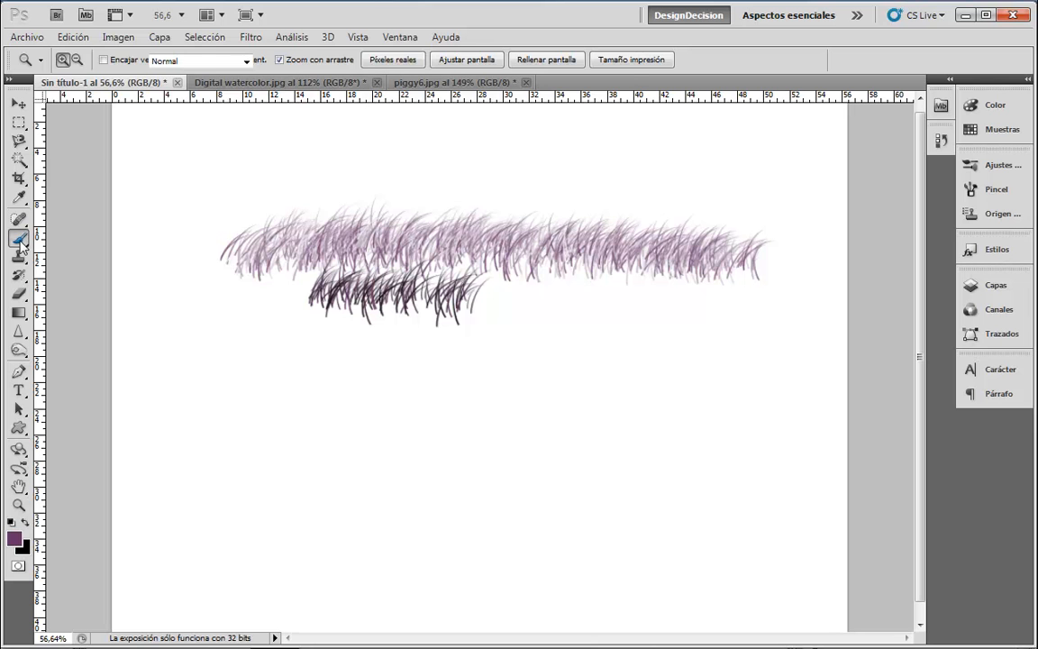
{"action": "left_click", "coordinate": [83, 61]}
{"action": "left_click", "coordinate": [167, 249]}
{"action": "left_click", "coordinate": [270, 378]}
{"action": "mouse_move", "coordinate": [293, 417]}
{"action": "left_mouse_down"}
{"action": "mouse_move", "coordinate": [733, 462]}
{"action": "mouse_move", "coordinate": [271, 461]}
{"action": "mouse_move", "coordinate": [313, 446]}
{"action": "mouse_move", "coordinate": [514, 450]}
{"action": "mouse_move", "coordinate": [729, 468]}
{"action": "left_mouse_up"}
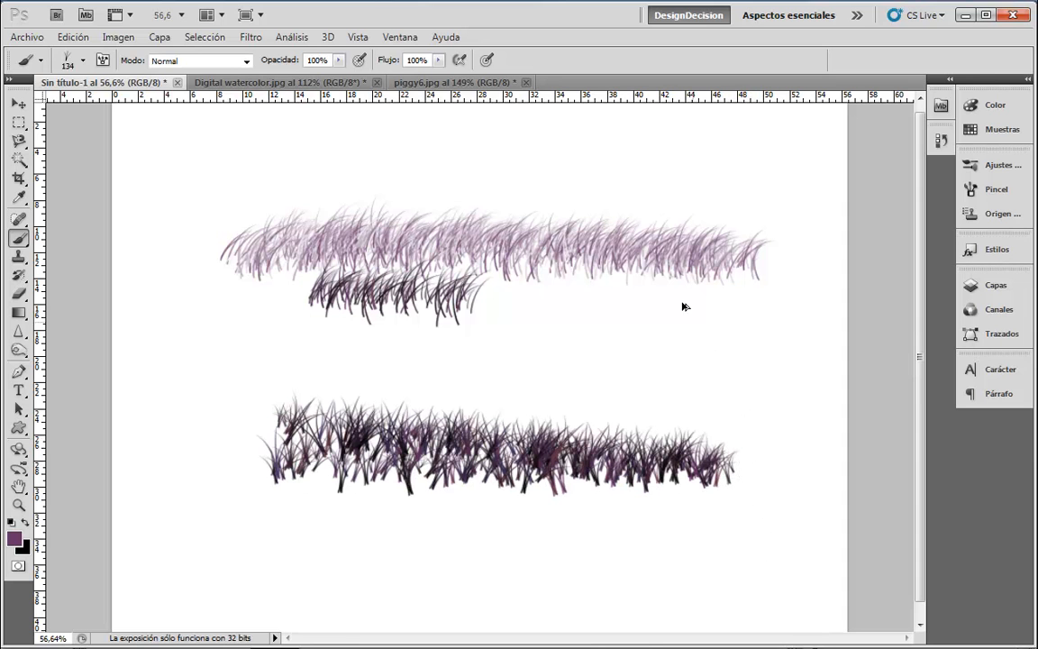
Undo all grass strokes on the untitled canvas and look at the painted grass in piggy6.jpg.
{"action": "key", "text": "ctrl+alt+z"}
{"action": "key", "text": "ctrl+alt+z"}
{"action": "key", "text": "ctrl+alt+z"}
{"action": "left_click", "coordinate": [413, 80]}
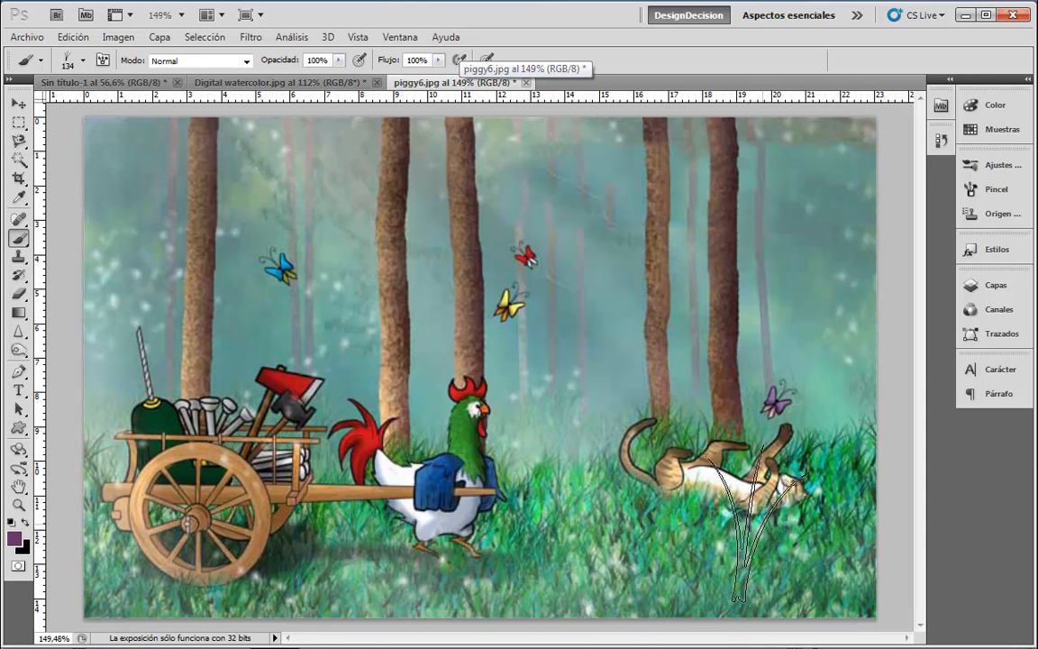
{"action": "left_click", "coordinate": [111, 81]}
{"action": "key", "text": "ctrl+alt+z"}
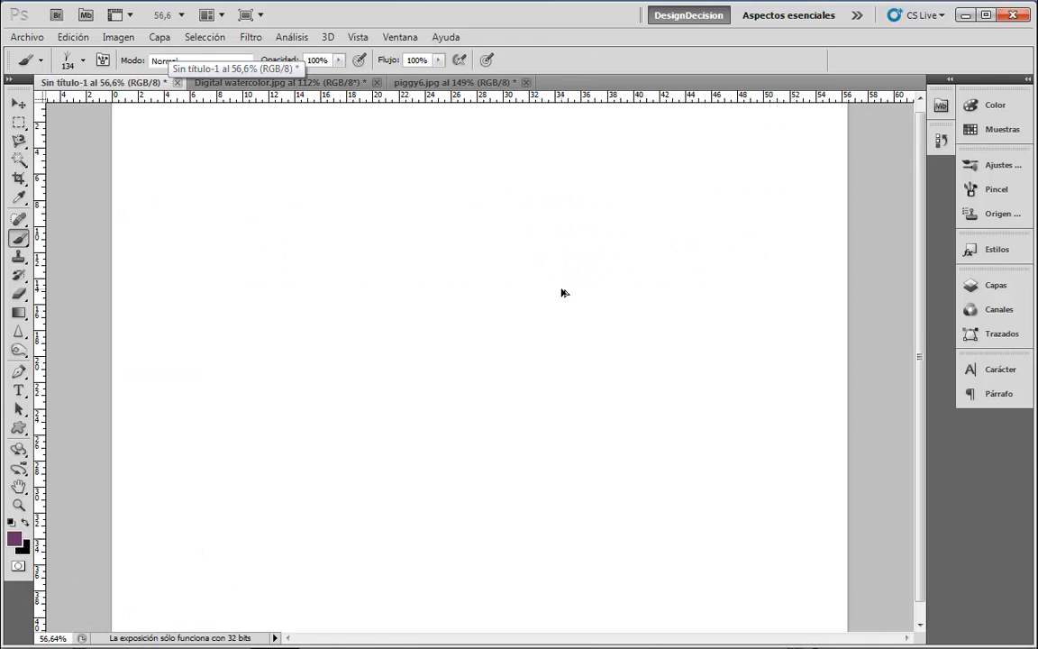
Choose the 29 px star brush tip and paint a winding trail of small stars across the canvas.
{"action": "left_click", "coordinate": [83, 60]}
{"action": "left_click_drag", "start_coordinate": [183, 294], "coordinate": [182, 309]}
{"action": "scroll", "coordinate": [167, 274], "scroll_direction": "up", "scroll_amount": 1}
{"action": "left_click", "coordinate": [85, 261]}
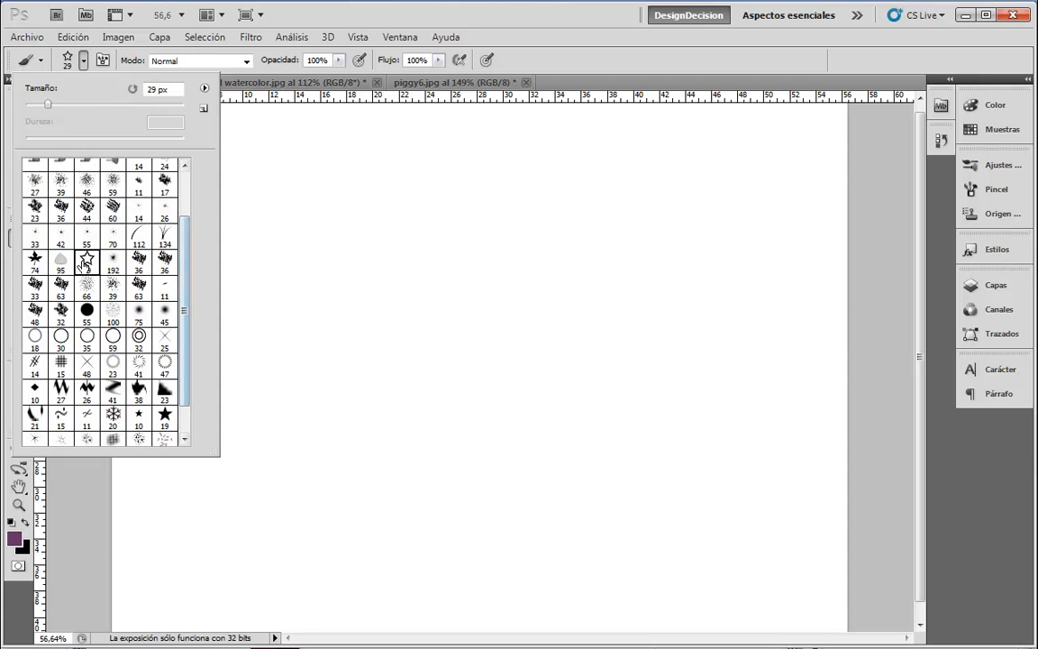
{"action": "mouse_move", "coordinate": [339, 225]}
{"action": "left_mouse_down"}
{"action": "mouse_move", "coordinate": [685, 279]}
{"action": "mouse_move", "coordinate": [689, 297]}
{"action": "mouse_move", "coordinate": [331, 294]}
{"action": "mouse_move", "coordinate": [682, 380]}
{"action": "mouse_move", "coordinate": [700, 476]}
{"action": "mouse_move", "coordinate": [772, 536]}
{"action": "mouse_move", "coordinate": [795, 516]}
{"action": "left_mouse_up"}
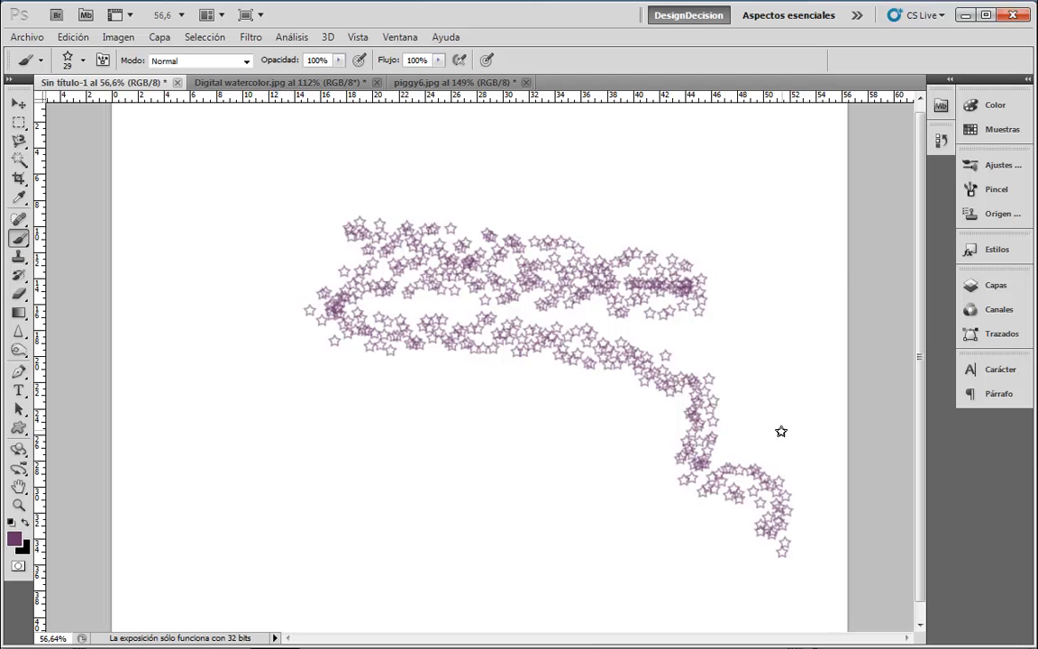
Test the star brush at 150 px with a winding stroke down the canvas, and undo both star trails.
{"action": "key", "text": "]"}
{"action": "key", "text": "]"}
{"action": "key", "text": "]"}
{"action": "key", "text": "]"}
{"action": "key", "text": "]"}
{"action": "key", "text": "]"}
{"action": "mouse_move", "coordinate": [177, 225]}
{"action": "left_mouse_down"}
{"action": "mouse_move", "coordinate": [216, 348]}
{"action": "mouse_move", "coordinate": [343, 447]}
{"action": "mouse_move", "coordinate": [546, 504]}
{"action": "left_mouse_up"}
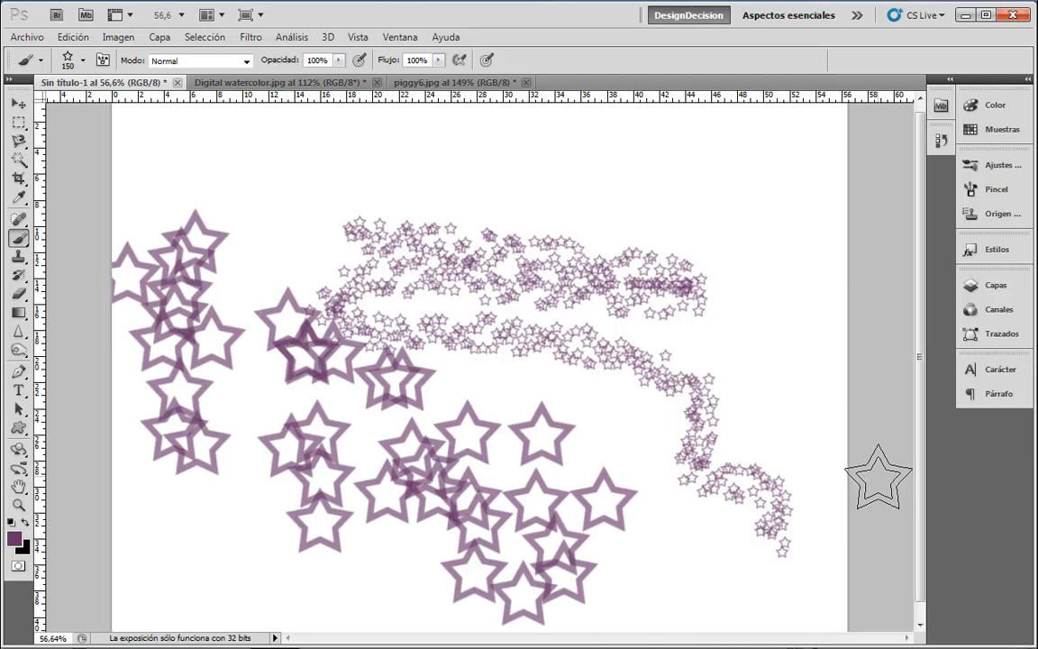
{"action": "key", "text": "ctrl+z"}
{"action": "key", "text": "ctrl+alt+z"}
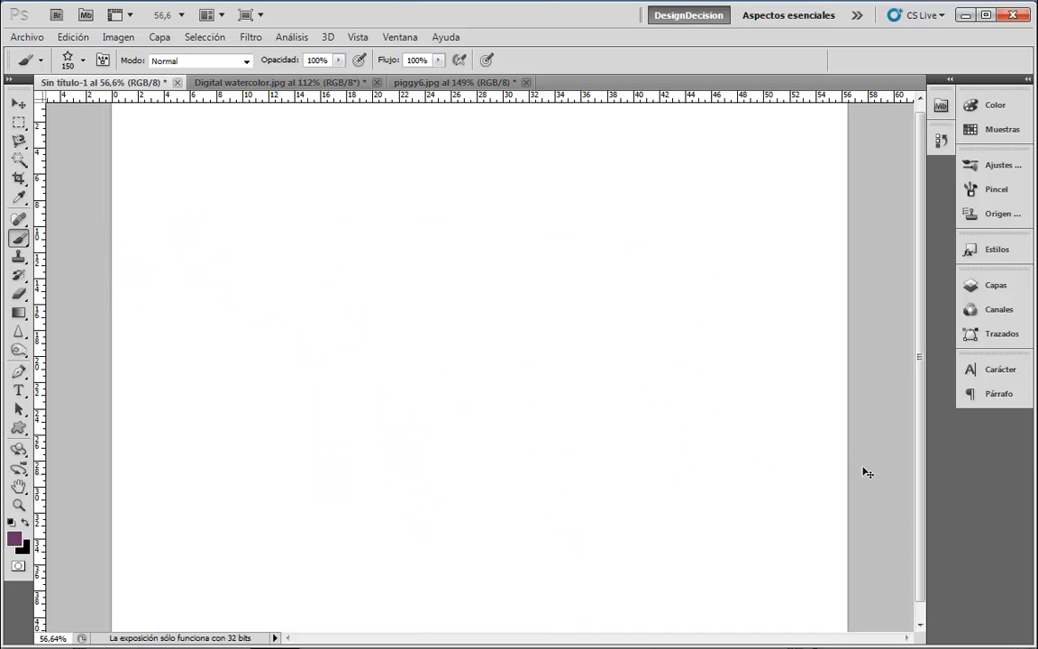
Choose the 20 px snowflake brush tip and try a diagonal stroke across the canvas.
{"action": "left_click", "coordinate": [82, 60]}
{"action": "scroll", "coordinate": [185, 268], "scroll_direction": "down", "scroll_amount": 5}
{"action": "scroll", "coordinate": [185, 268], "scroll_direction": "down", "scroll_amount": 2}
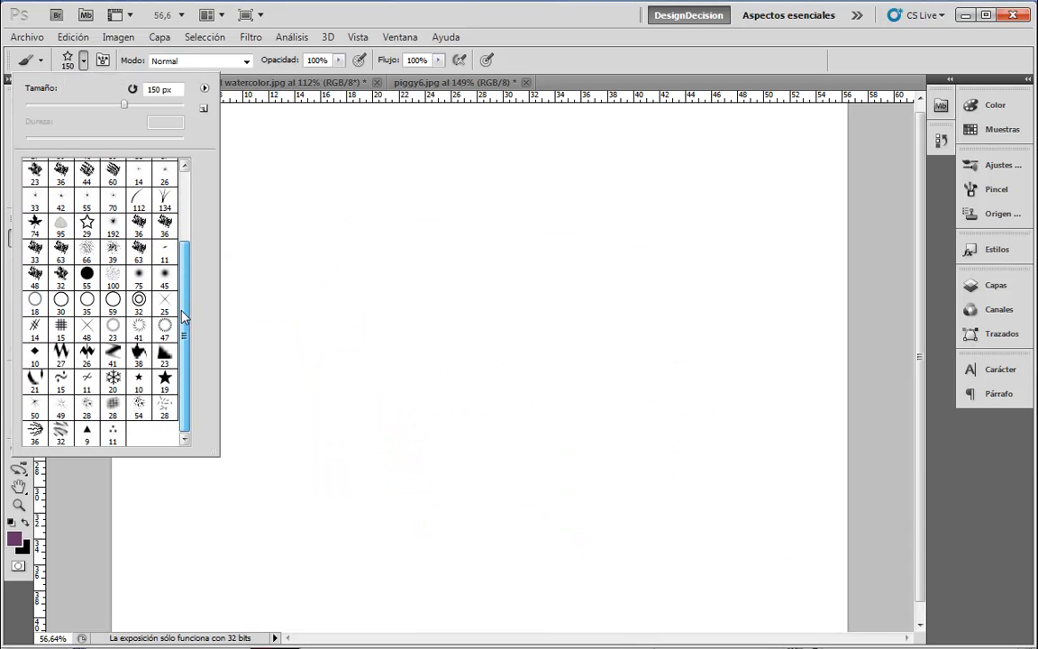
{"action": "left_click", "coordinate": [112, 374]}
{"action": "mouse_move", "coordinate": [354, 242]}
{"action": "left_mouse_down"}
{"action": "mouse_move", "coordinate": [406, 278]}
{"action": "mouse_move", "coordinate": [637, 354]}
{"action": "left_mouse_up"}
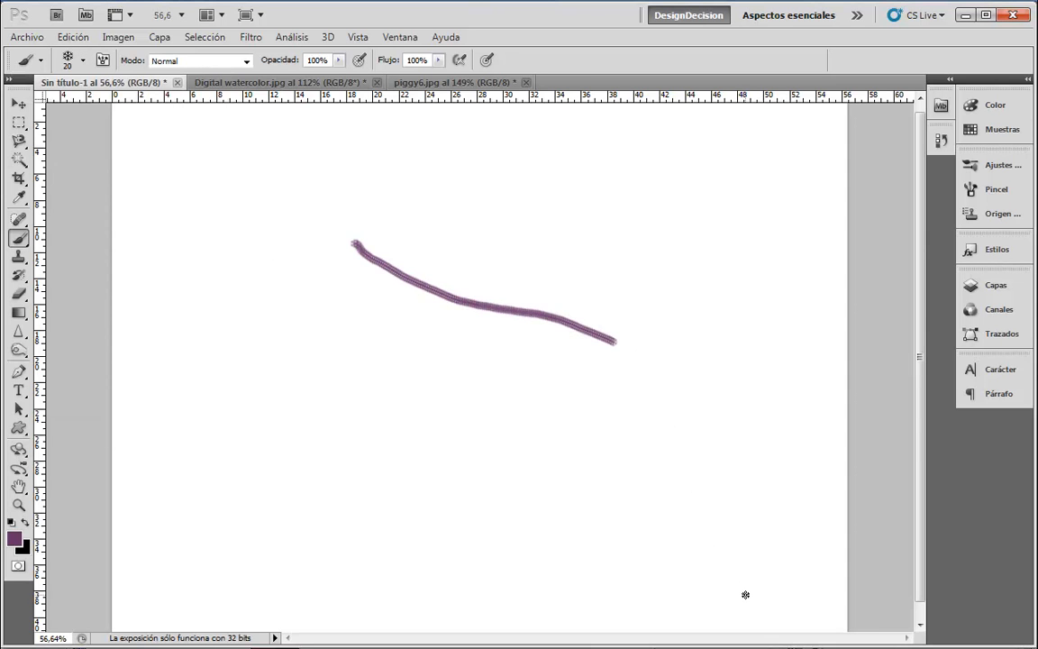
{"action": "key", "text": "ctrl+z"}
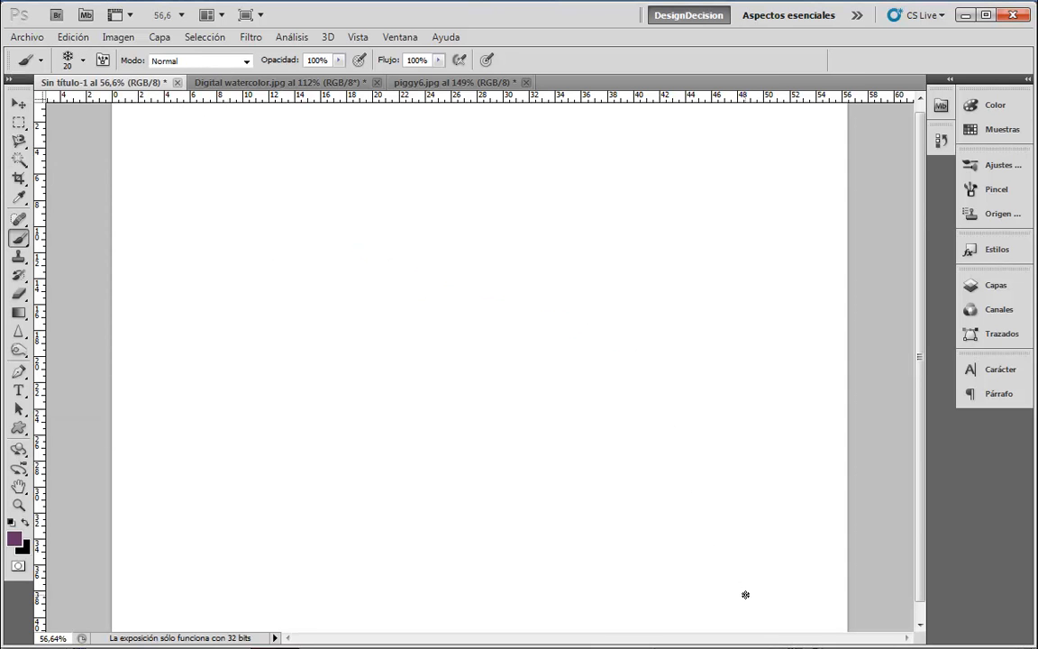